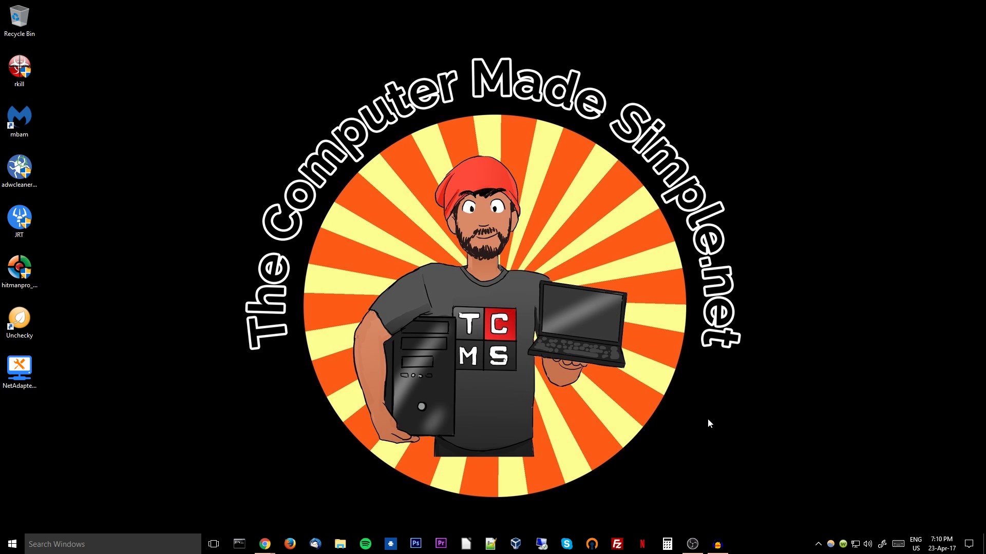
In System Configuration, set Safe boot with Network on the Boot tab, then discard the changes.
key(super+r)
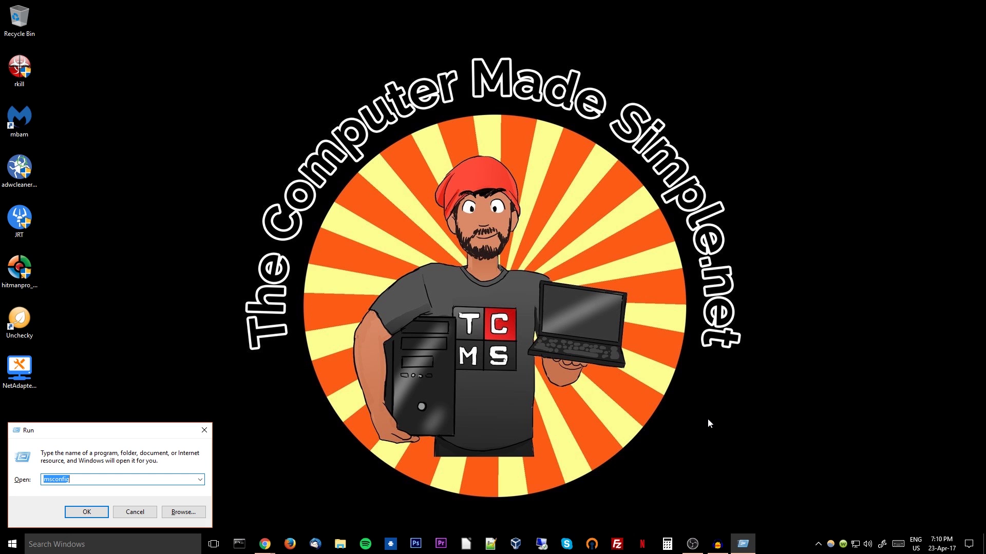
key(Return)
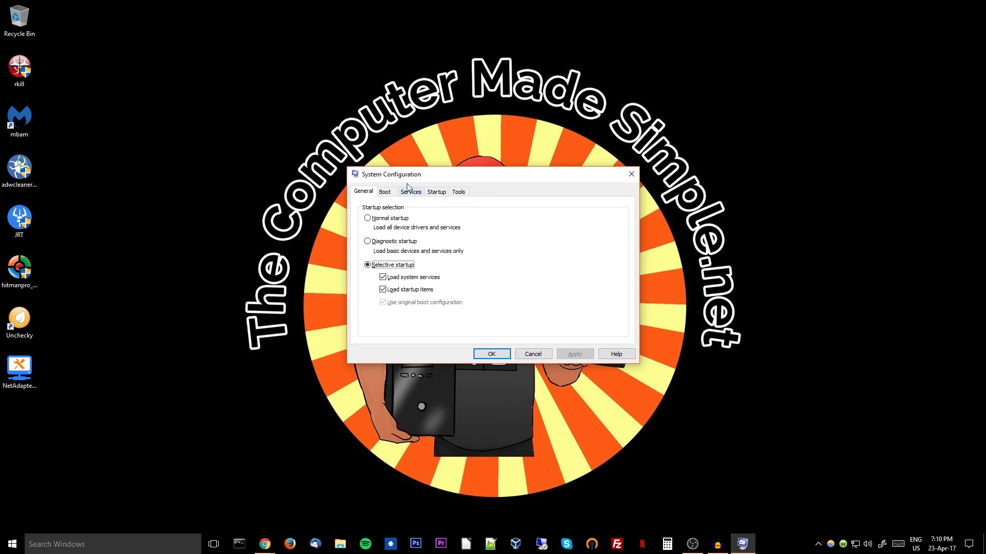
click(385, 192)
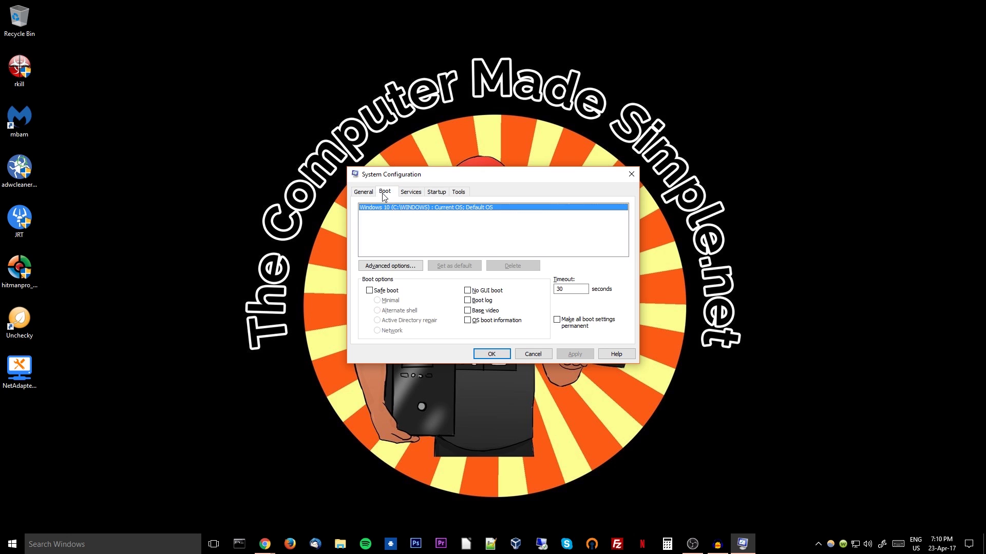
click(376, 291)
click(378, 330)
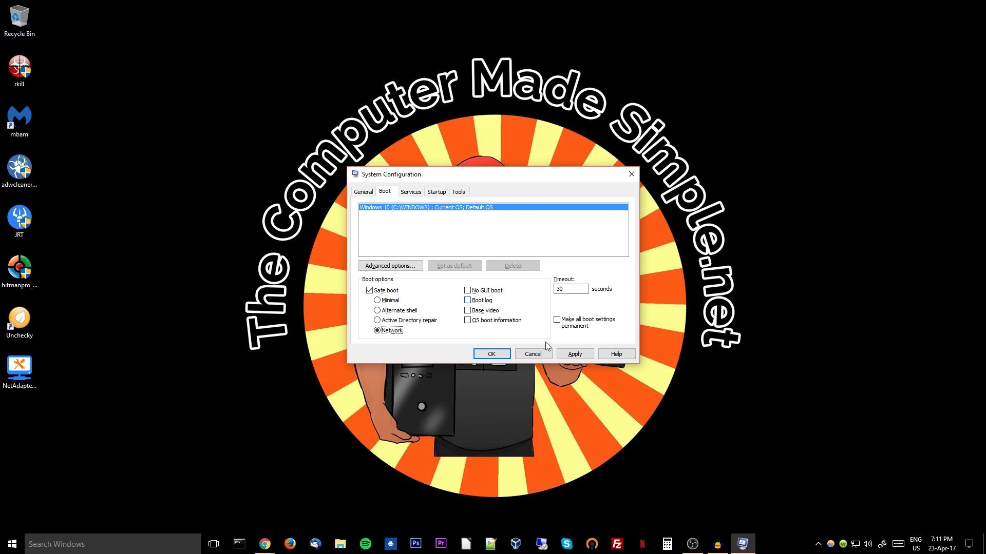
click(533, 354)
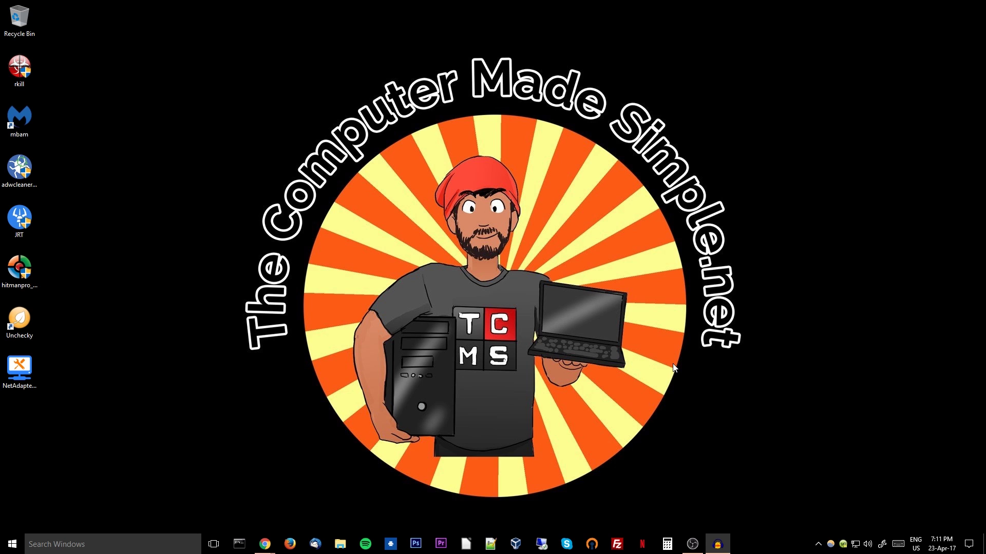
Reopen System Configuration to check its Startup settings, then close it.
key(super+r)
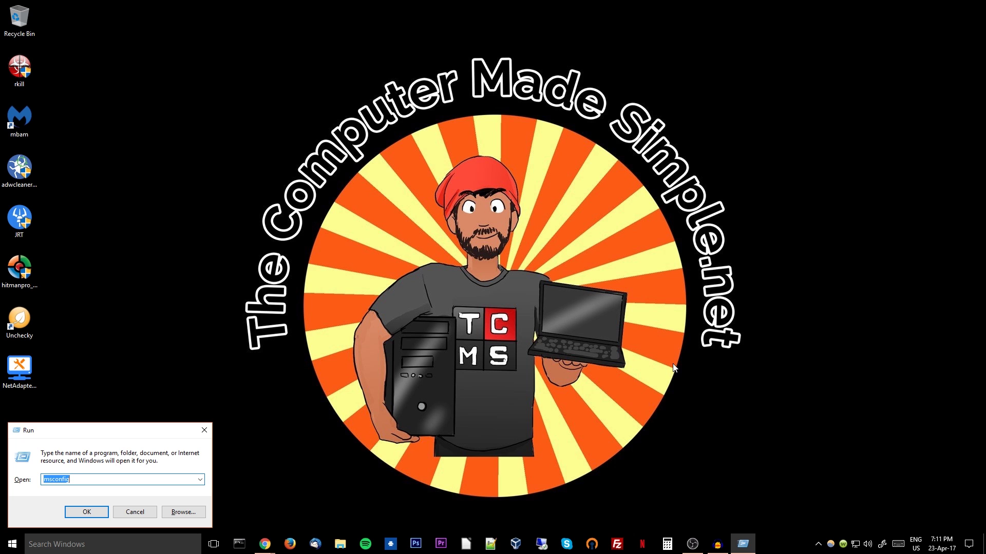
key(Return)
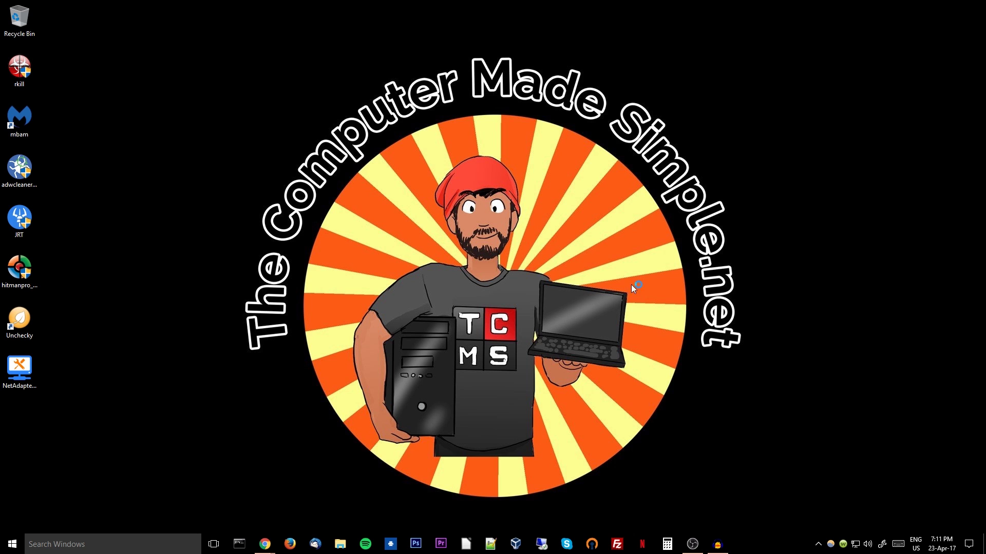
click(445, 192)
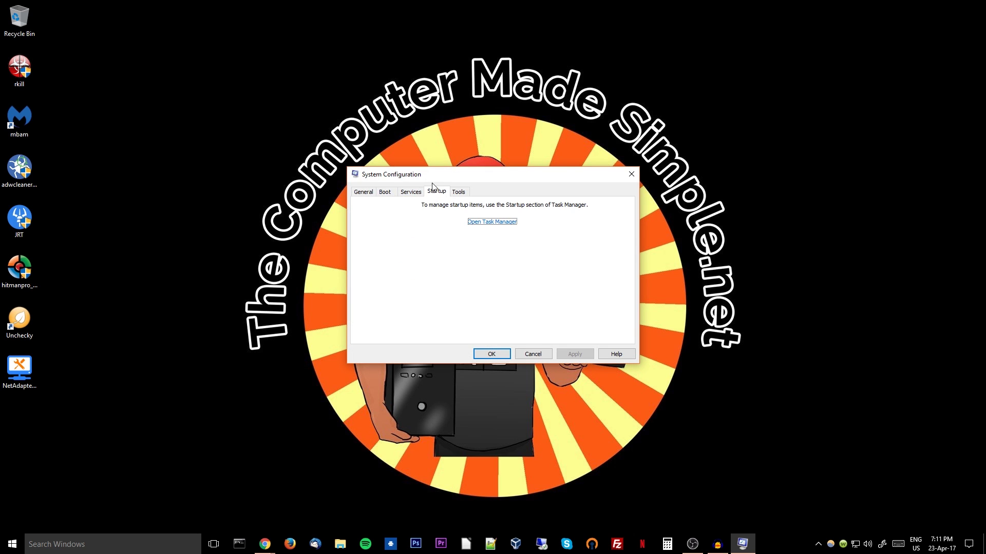
click(492, 354)
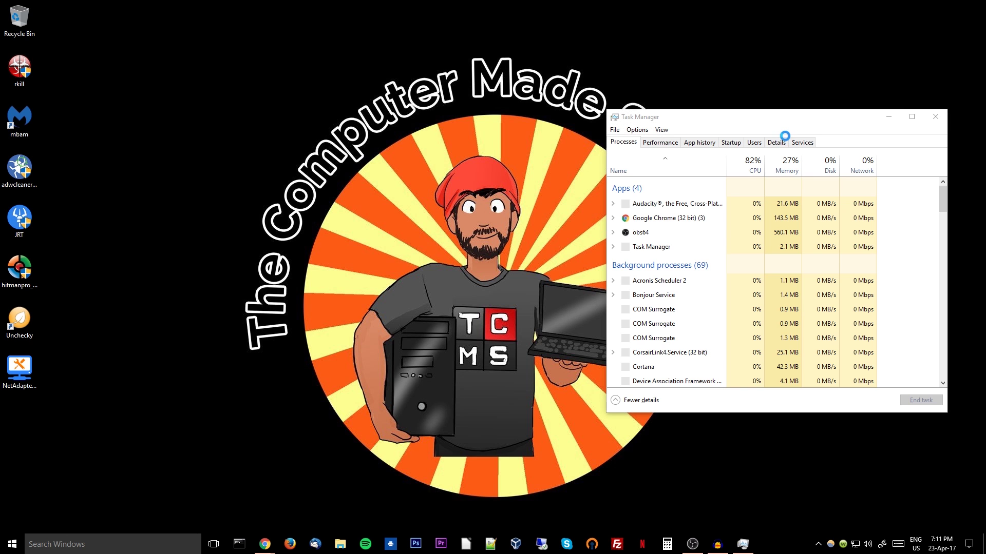
Review Task Manager's startup programs, selecting the Adobe CS6 Service Manager and Malwarebytes entries.
click(731, 143)
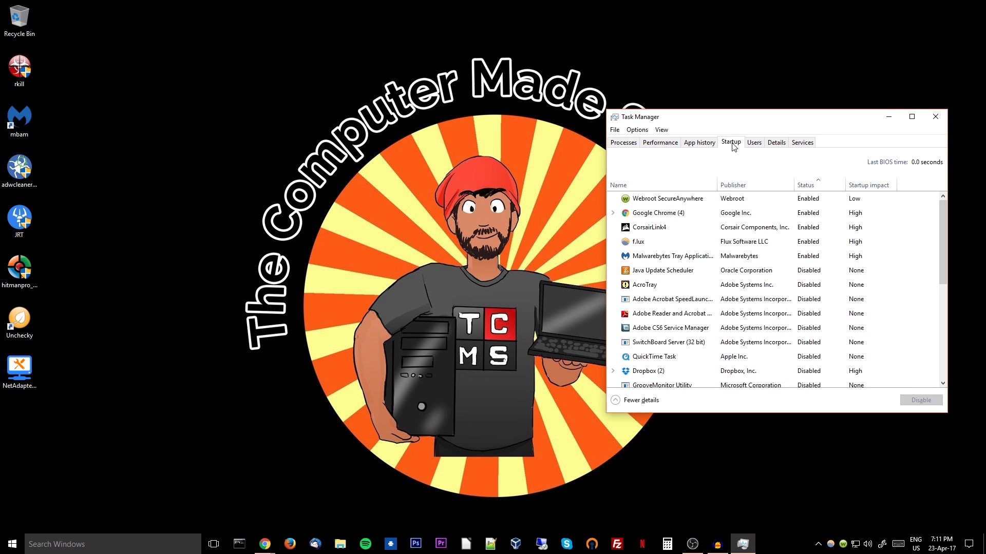
drag(943, 208, 939, 235)
click(842, 281)
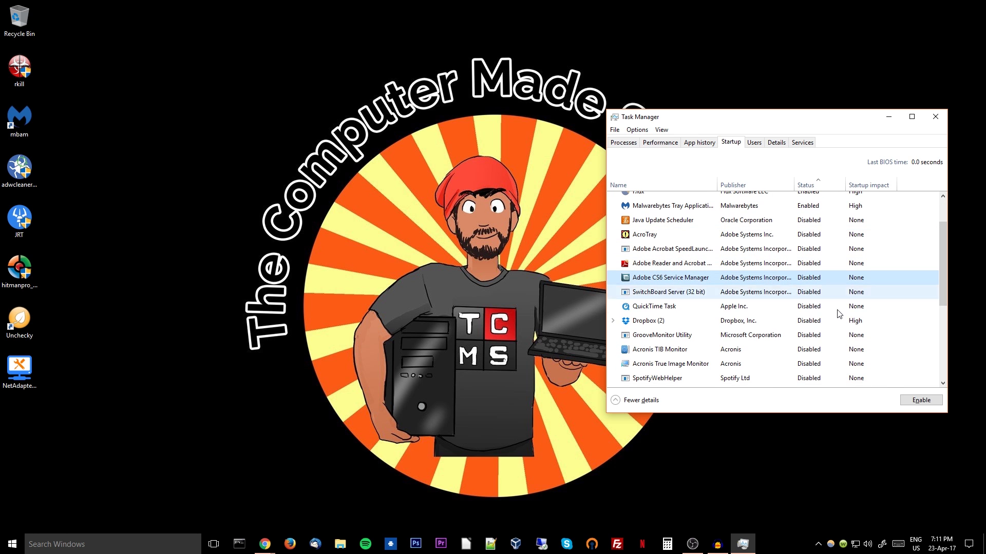
click(808, 208)
drag(943, 237, 946, 210)
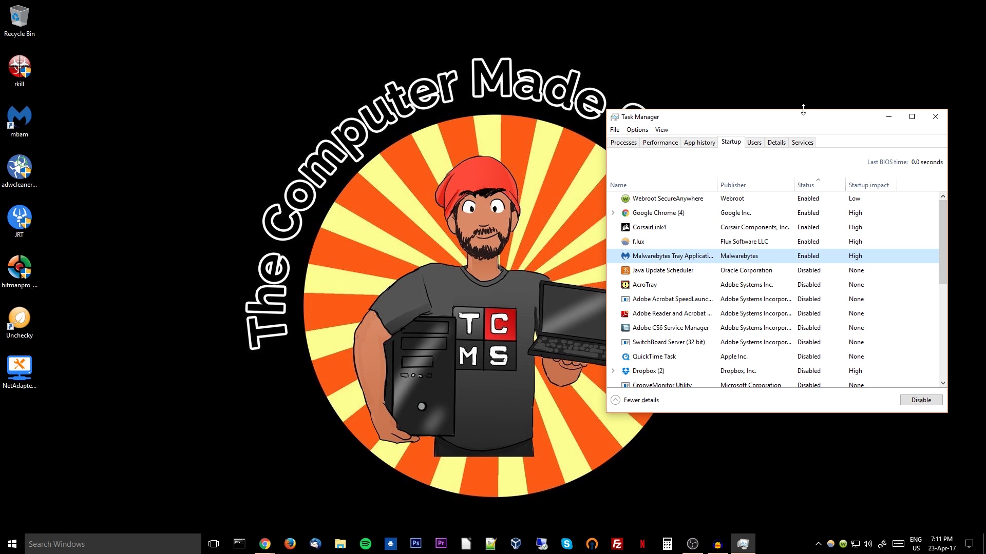
mouse_move(944, 213)
mouse_down()
mouse_move(939, 314)
mouse_move(938, 205)
mouse_up()
click(935, 117)
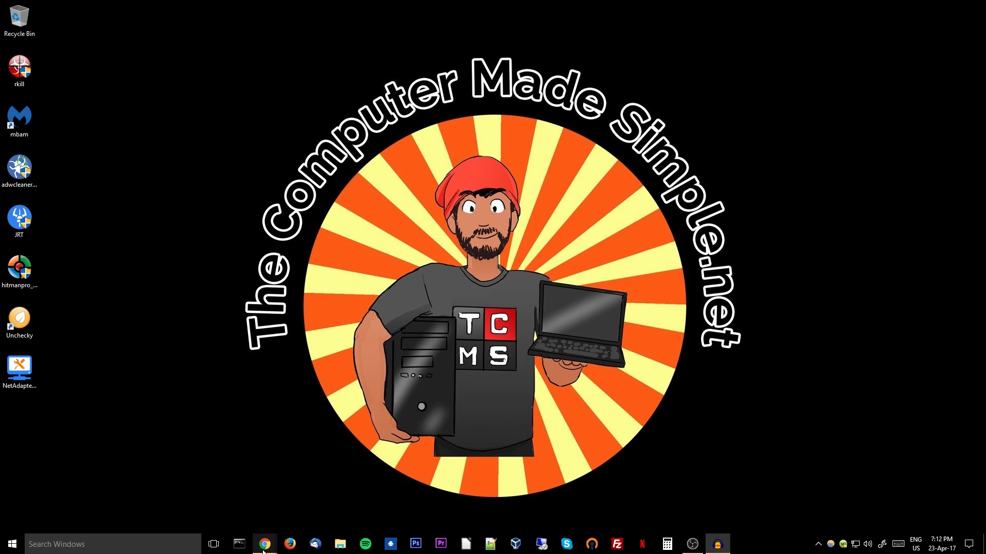
Return to the desktop and run rkill as administrator, enlarging its console window.
mouse_move(264, 544)
click(183, 496)
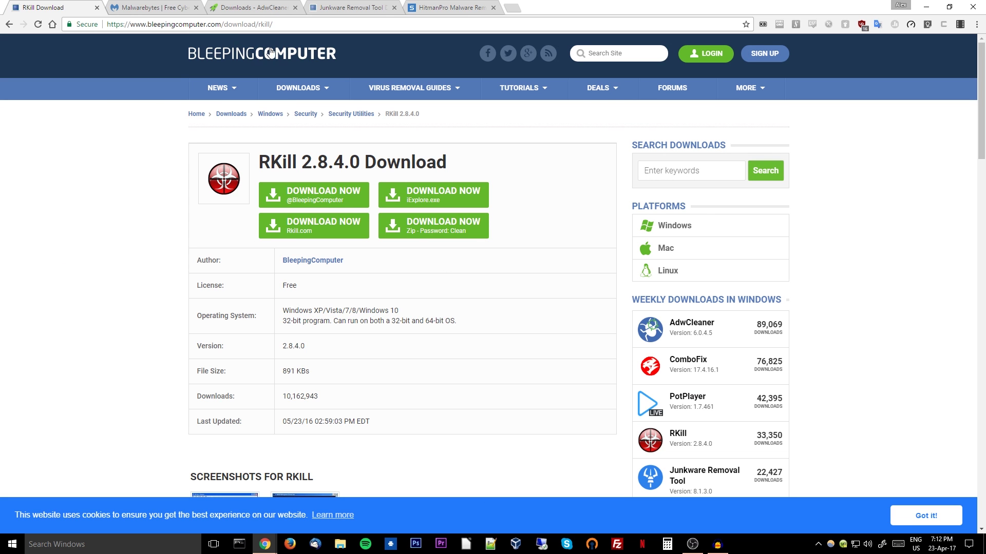
click(926, 7)
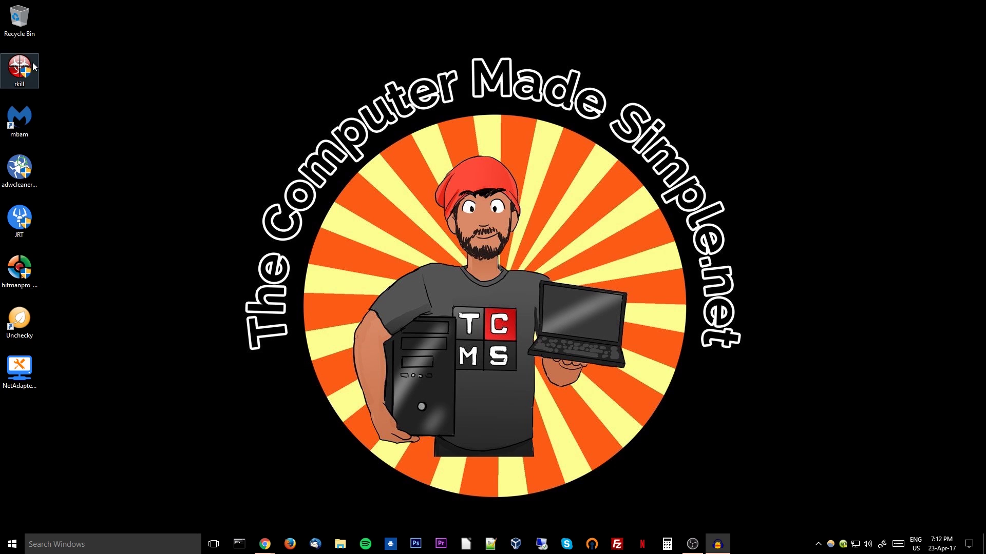
right_click(20, 71)
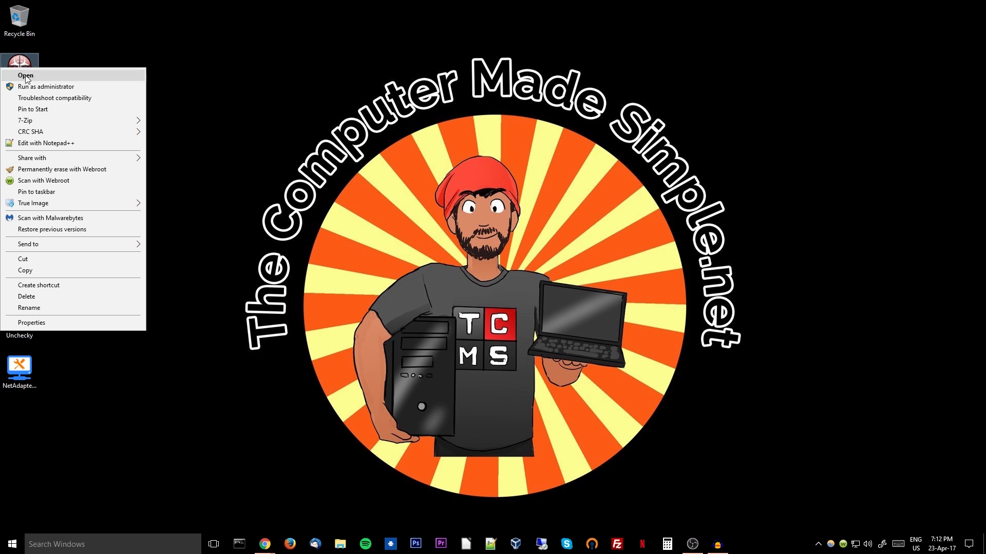
click(68, 85)
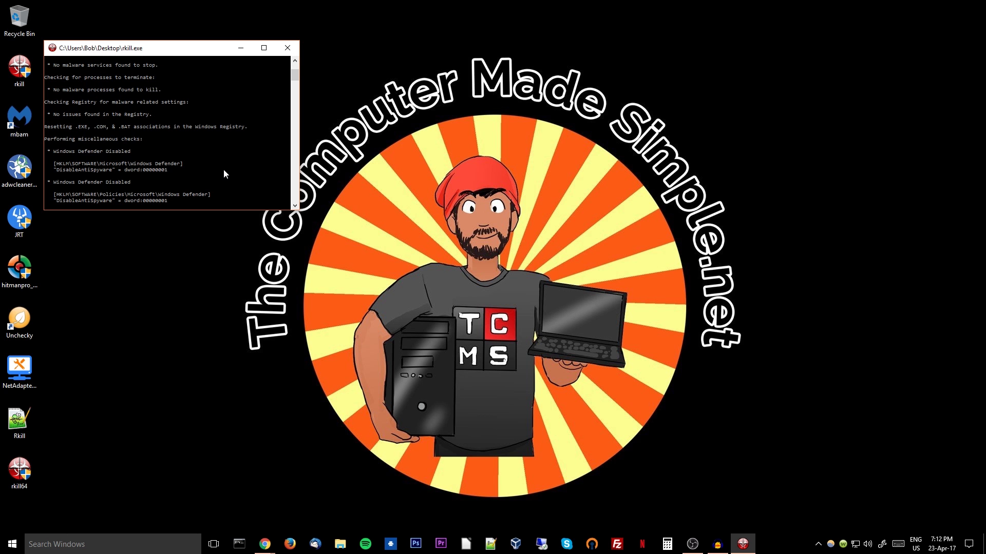
drag(179, 41, 178, 19)
drag(218, 209, 226, 466)
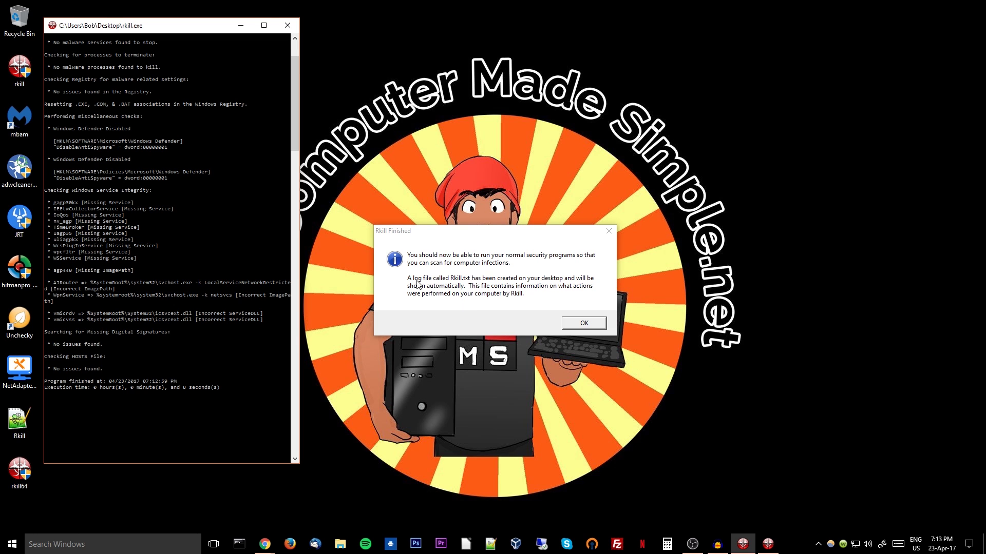
Dismiss the Rkill Finished notice, review the service section of the Rkill.txt log, and close it.
click(603, 324)
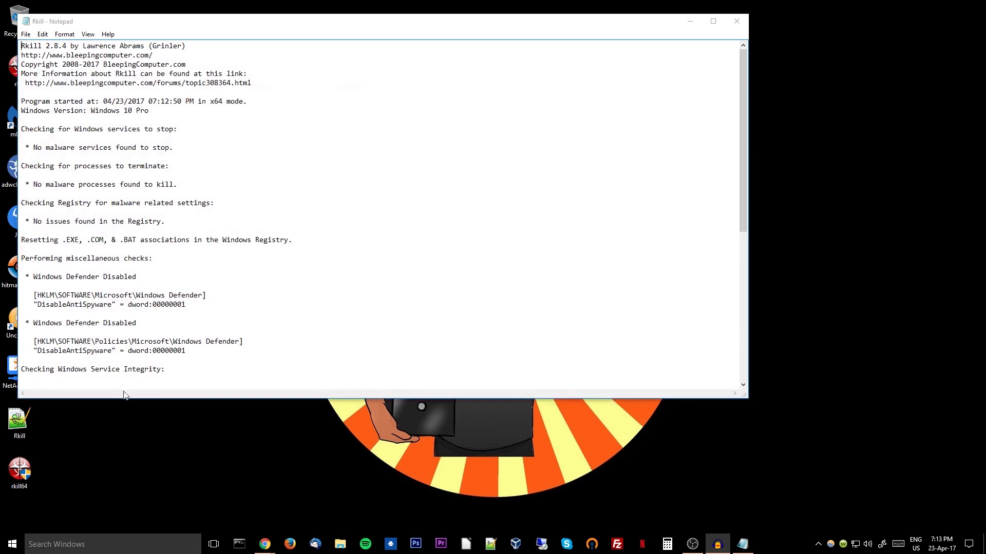
scroll(217, 274, down, 10)
drag(152, 324, 23, 90)
click(545, 109)
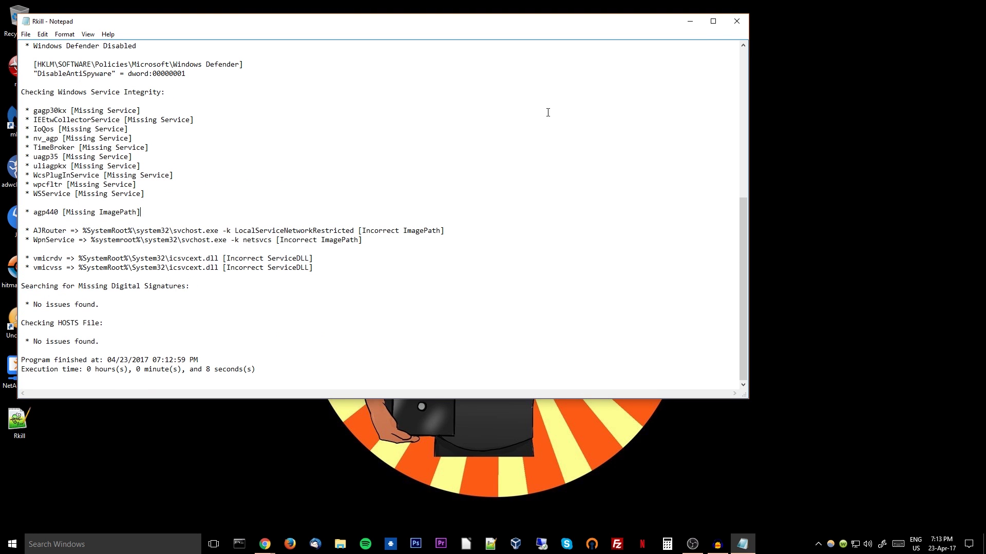
click(736, 21)
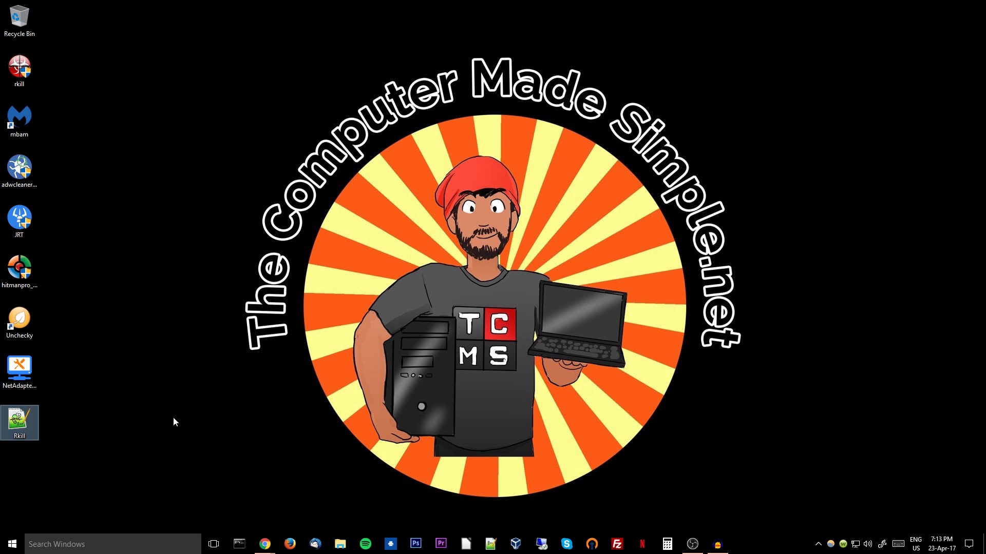
Bring Chrome forward and switch to the Malwarebytes download tab.
click(115, 412)
mouse_move(265, 546)
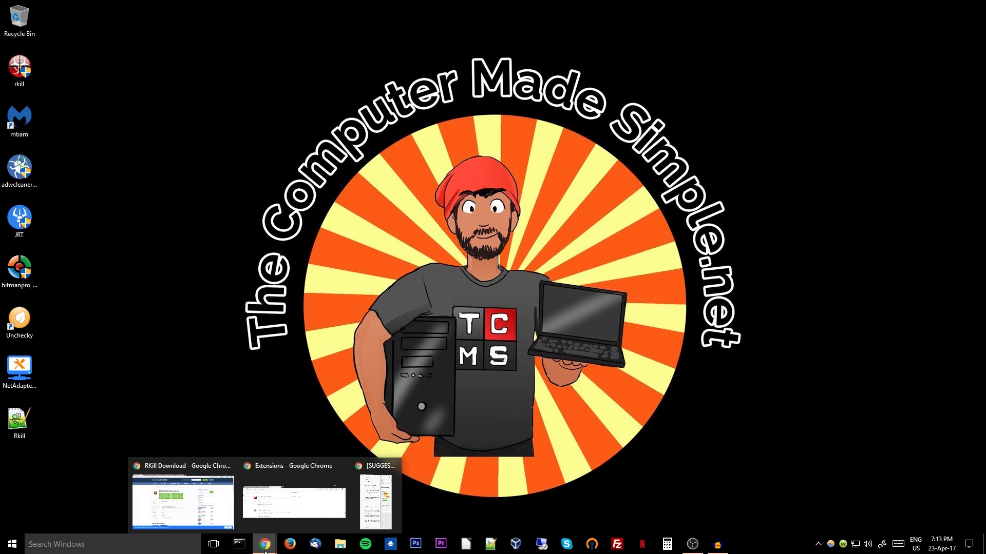
click(206, 500)
click(154, 7)
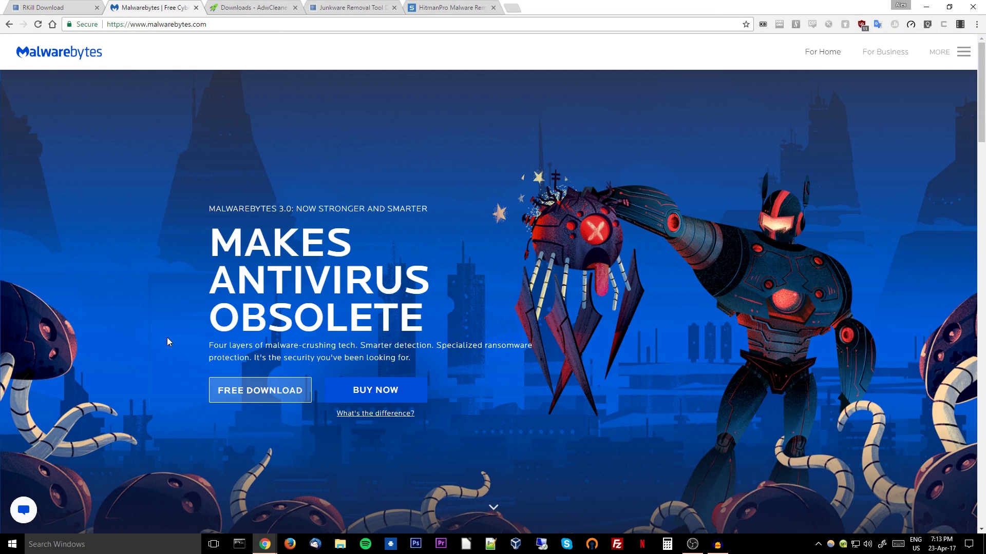
Start the free Malwarebytes download to reach the thank-you page, cancelling the save prompt.
click(265, 401)
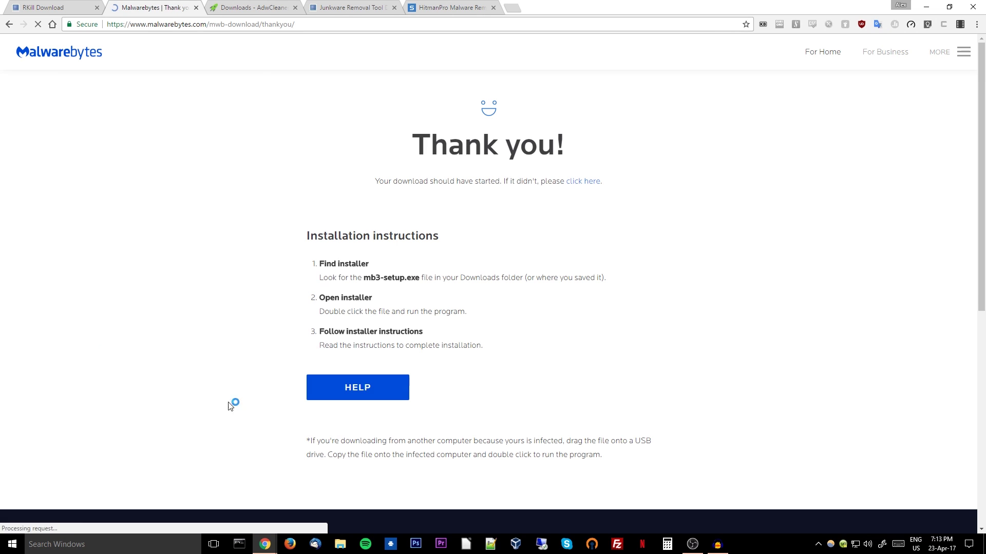
scroll(511, 219, down, 10)
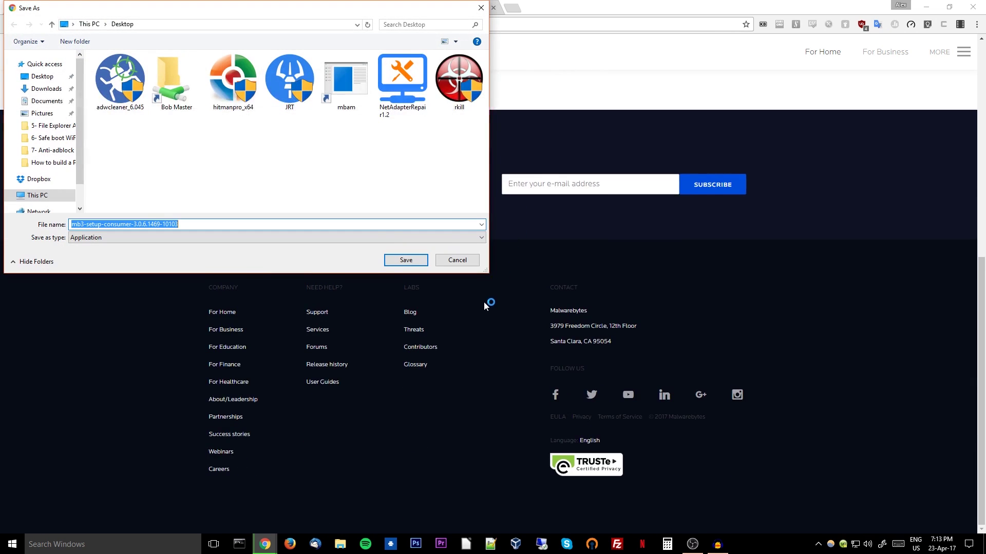
scroll(485, 308, up, 4)
click(456, 260)
scroll(466, 308, up, 4)
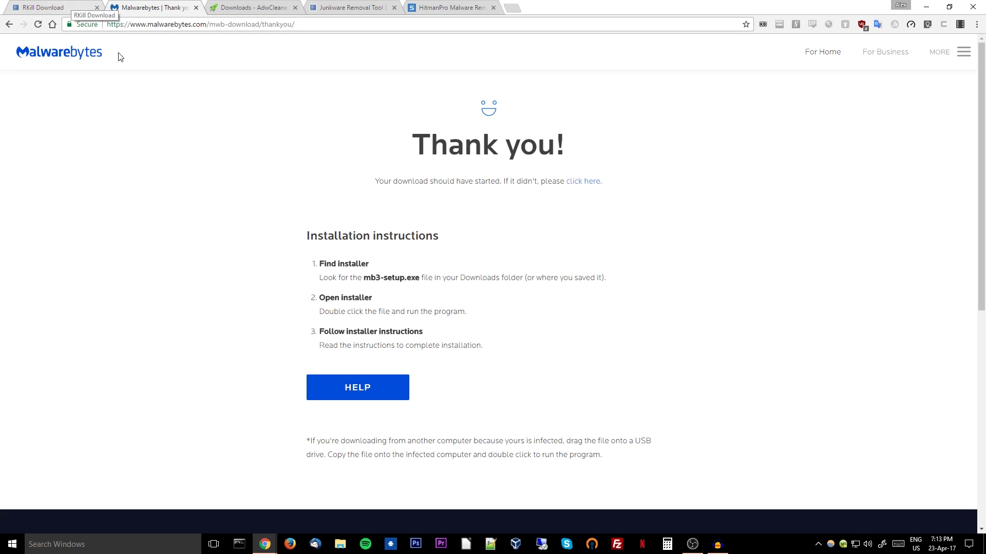
click(926, 6)
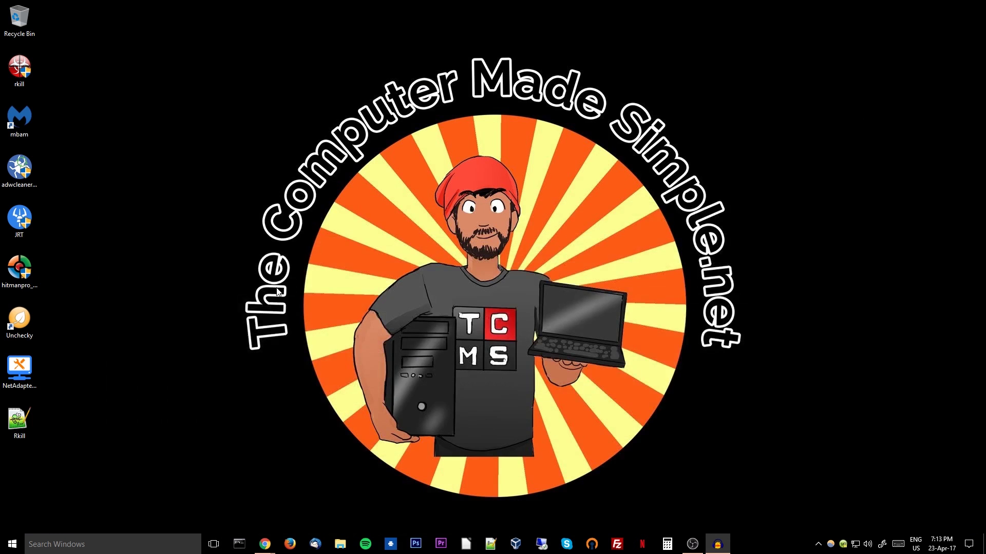
double_click(27, 114)
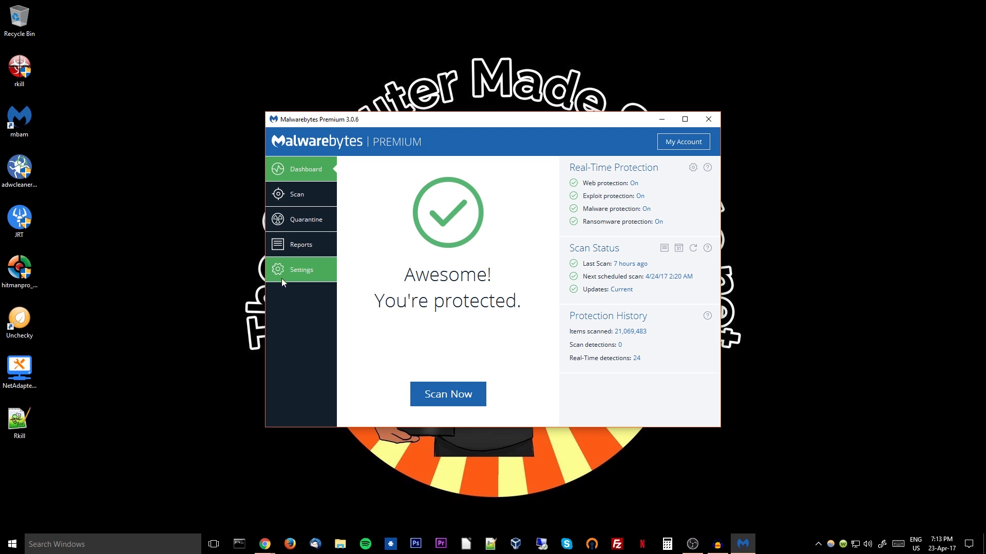
click(291, 270)
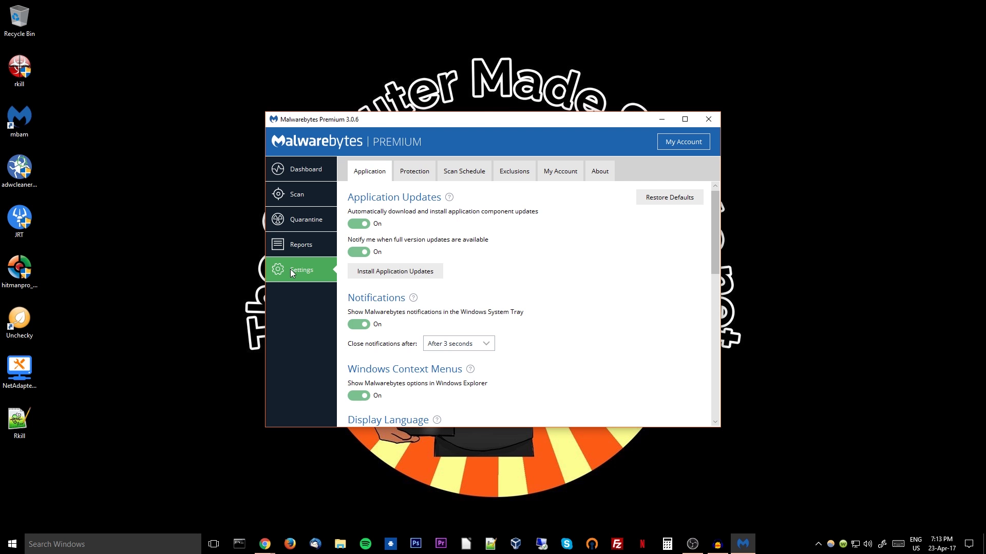
click(414, 171)
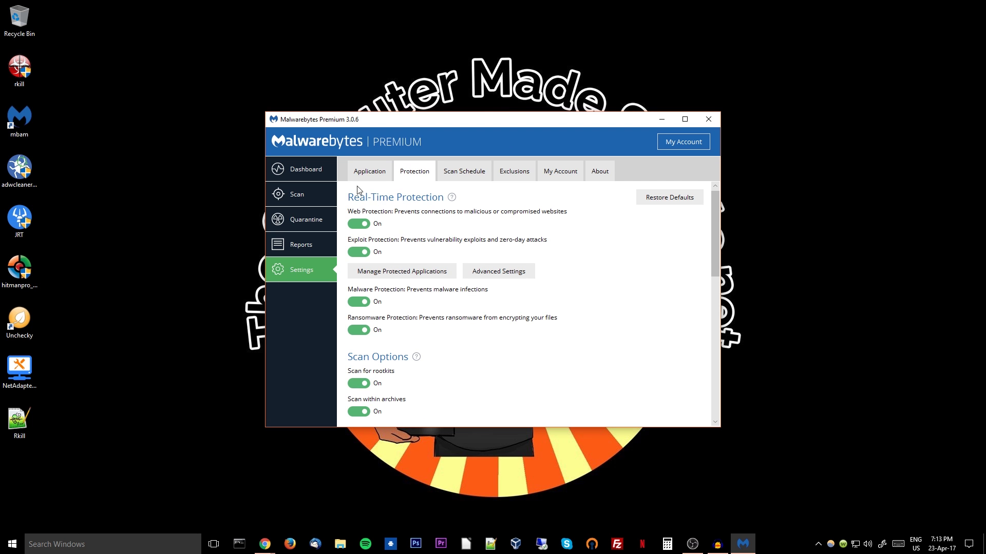
click(305, 169)
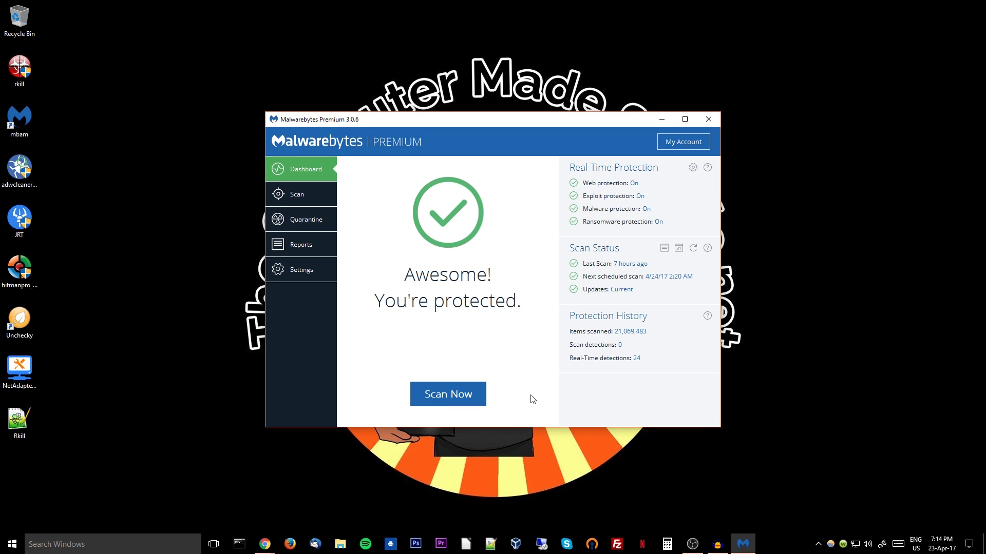
click(709, 119)
mouse_move(264, 544)
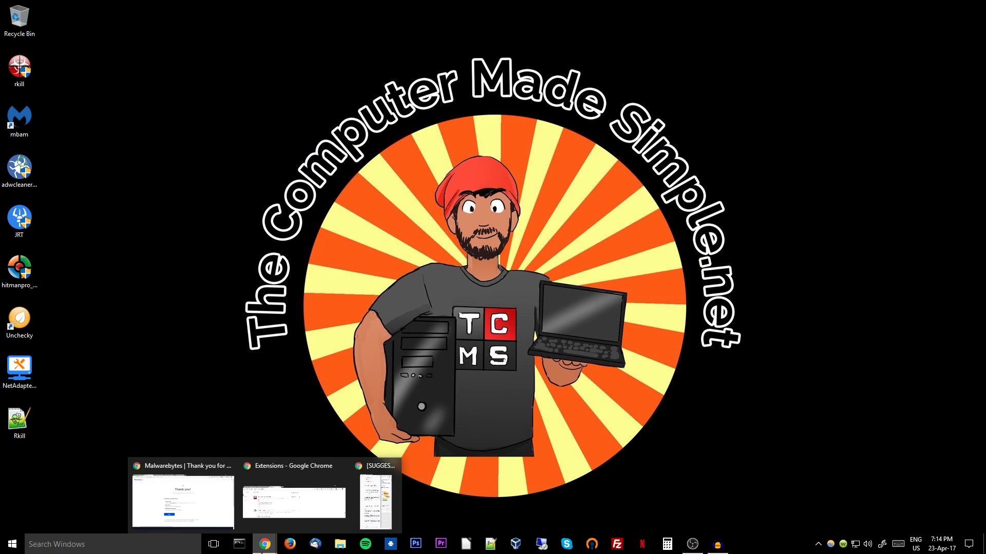
click(170, 504)
Download AdwCleaner 6.045 from the ToolsLib tab, then bring up Chrome's open windows.
click(237, 8)
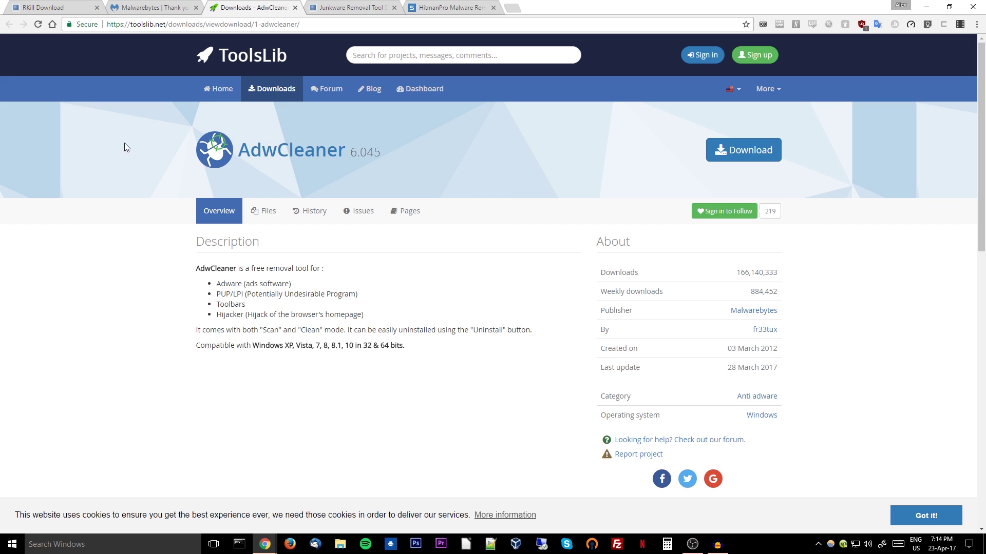
click(741, 151)
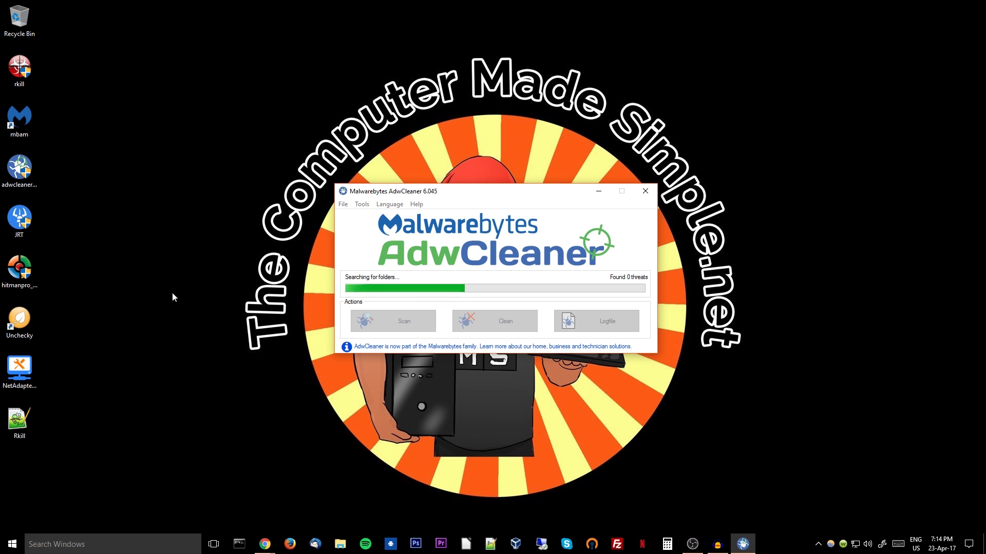
click(264, 545)
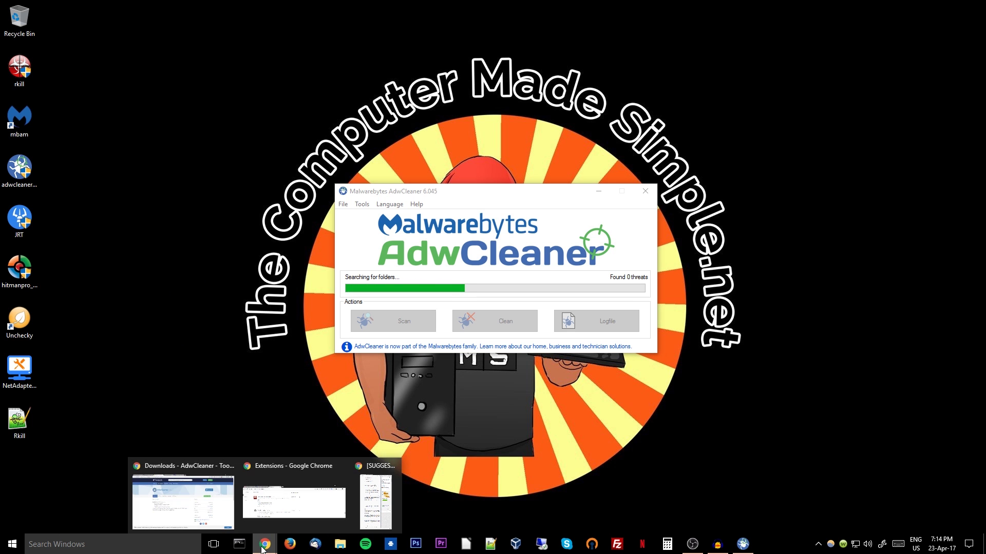
Bring Chrome forward, close the chrome://extensions tab, and minimize the browser.
click(171, 503)
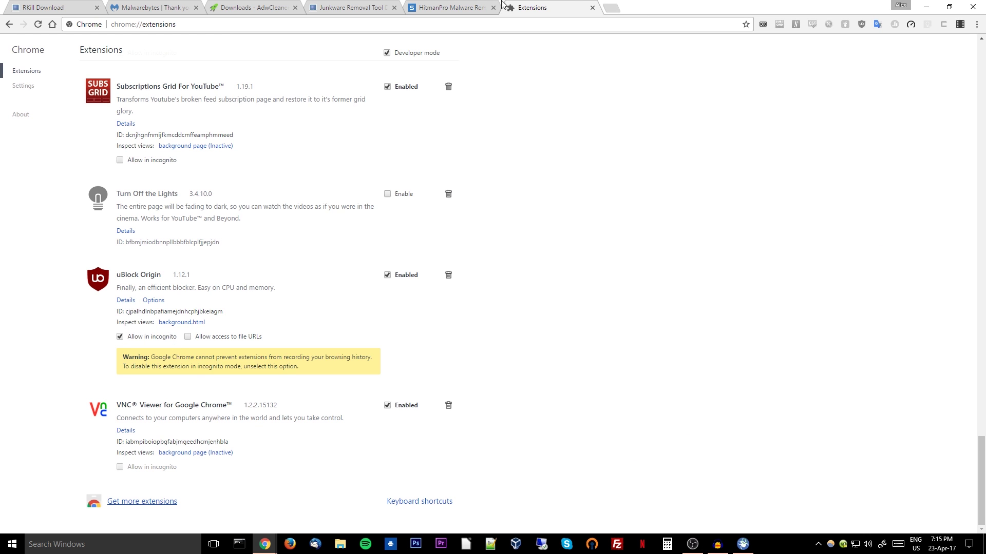
middle_click(549, 12)
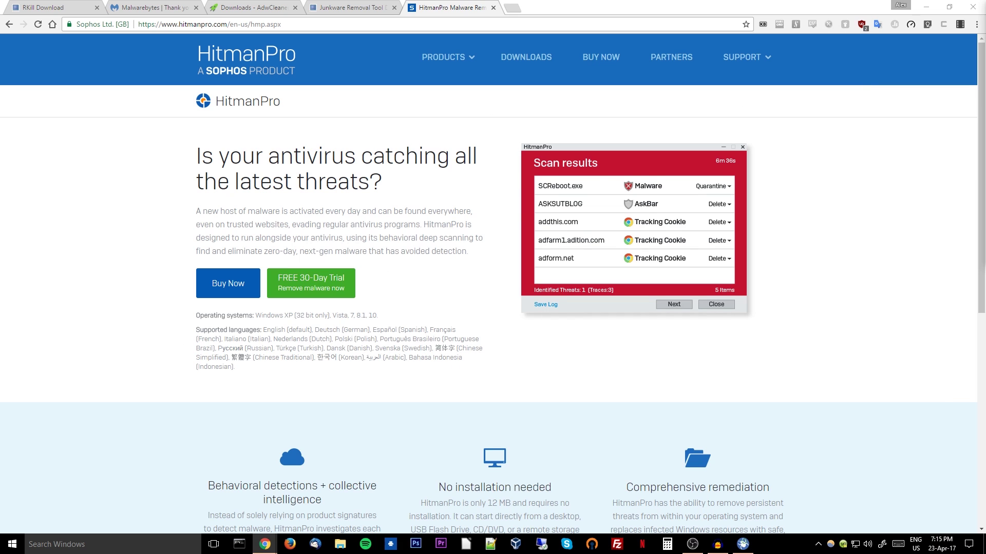
click(925, 7)
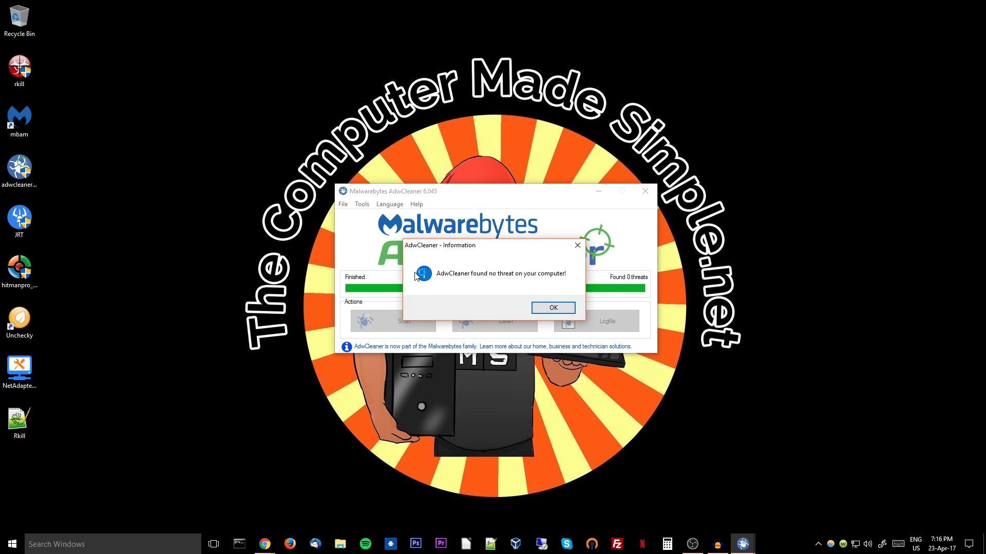
Dismiss AdwCleaner's no-threats message and close the program.
click(553, 308)
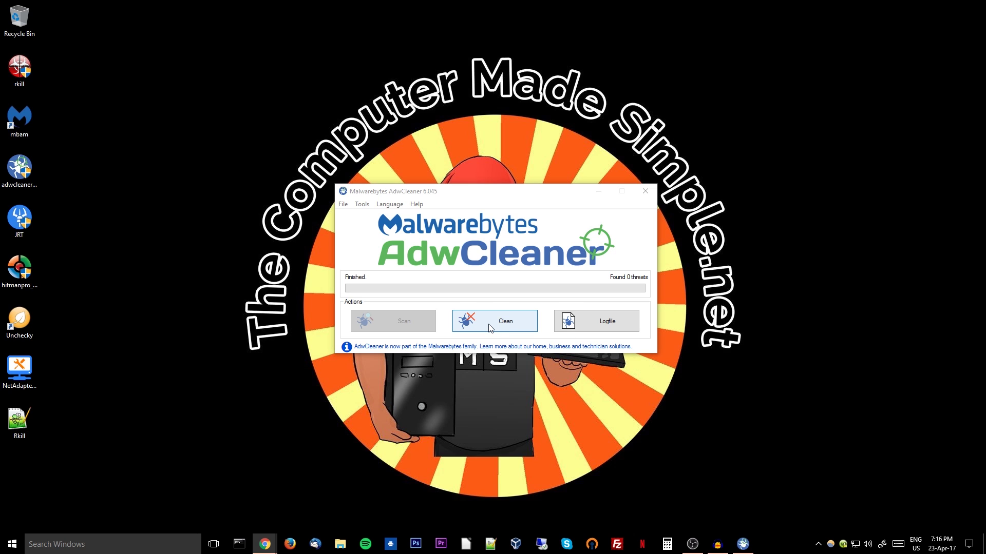
click(645, 192)
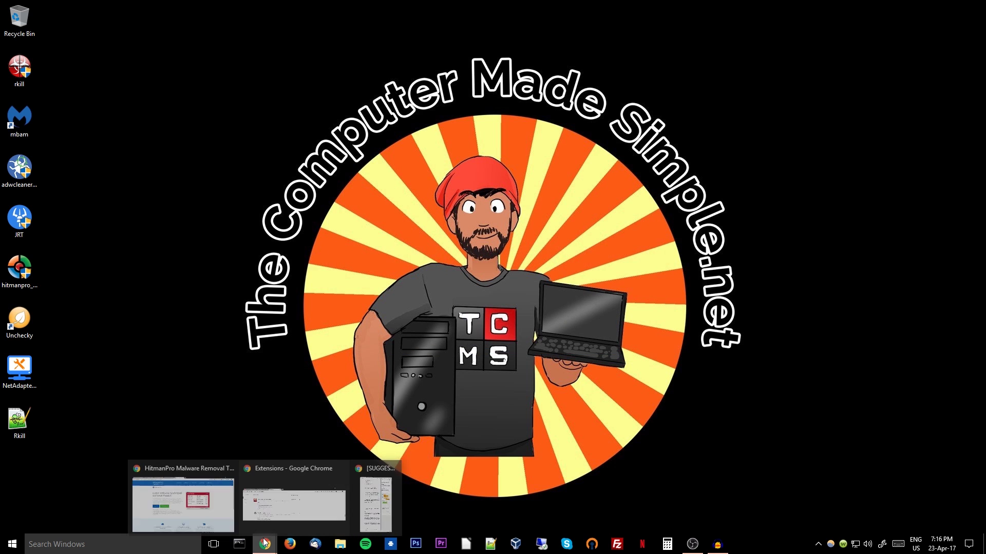
Restore Chrome, switch to the BleepingComputer Junkware Removal Tool tab, and minimize the browser.
click(175, 489)
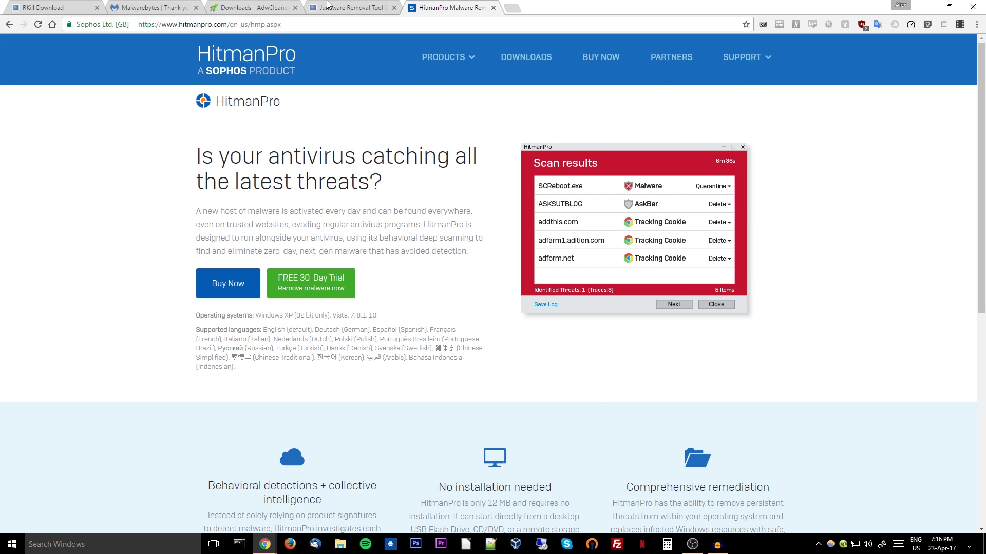
click(329, 5)
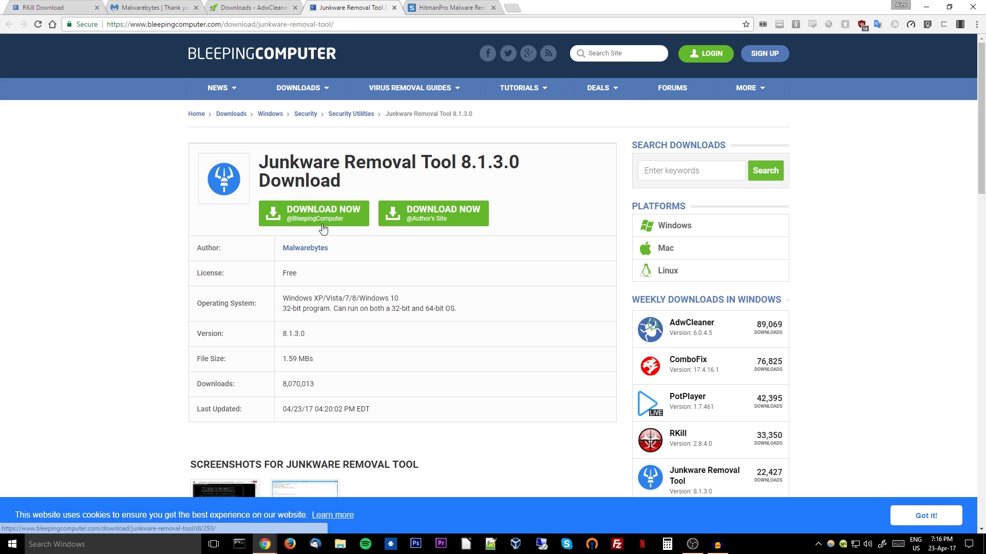
click(926, 6)
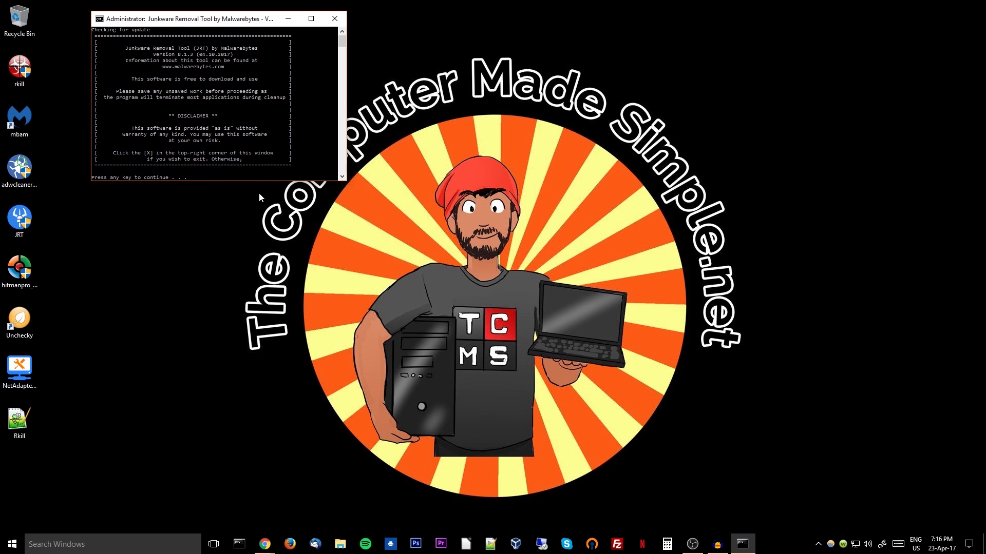
Enlarge the JRT console, close the JRT.txt log after cleanup, and return to Chrome's HitmanPro page.
drag(260, 183, 260, 430)
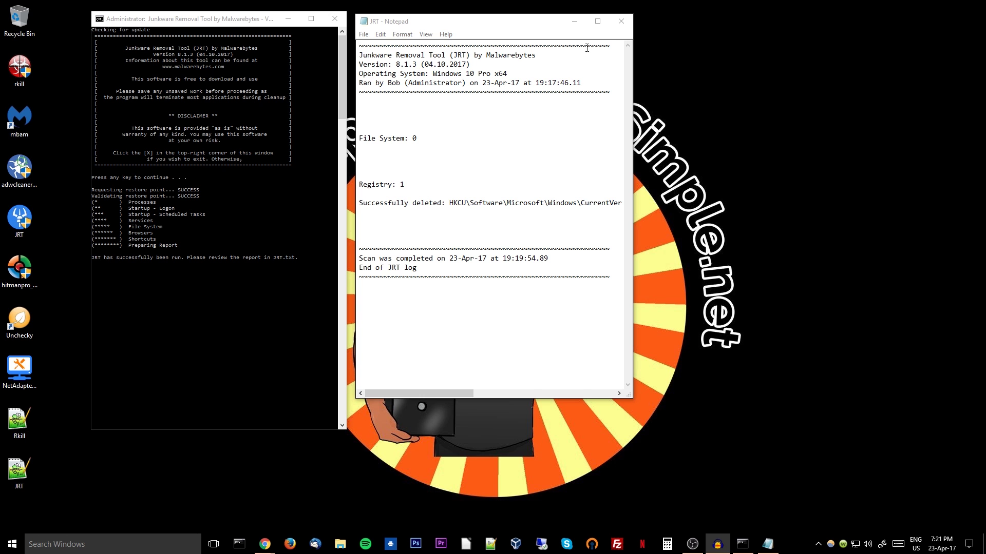
click(621, 21)
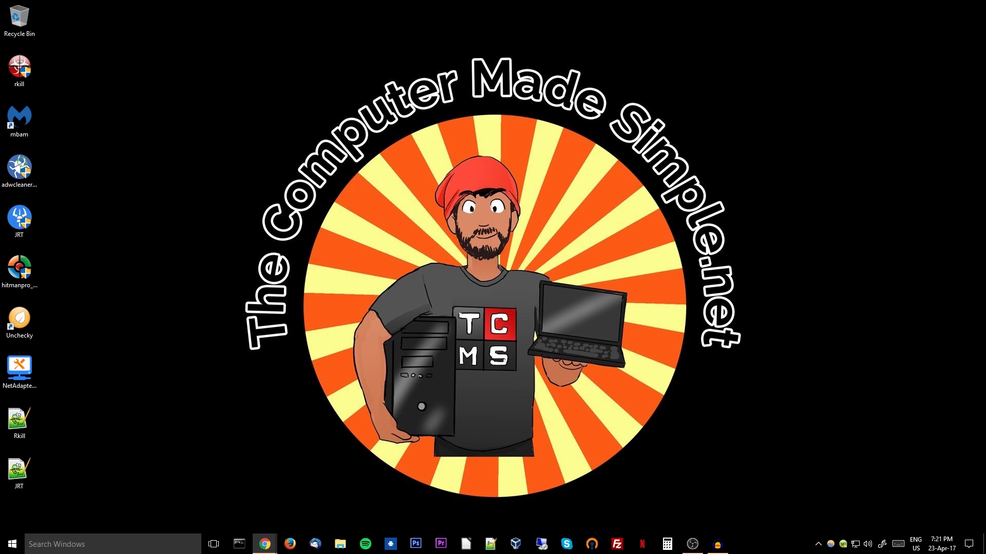
key(alt+Tab)
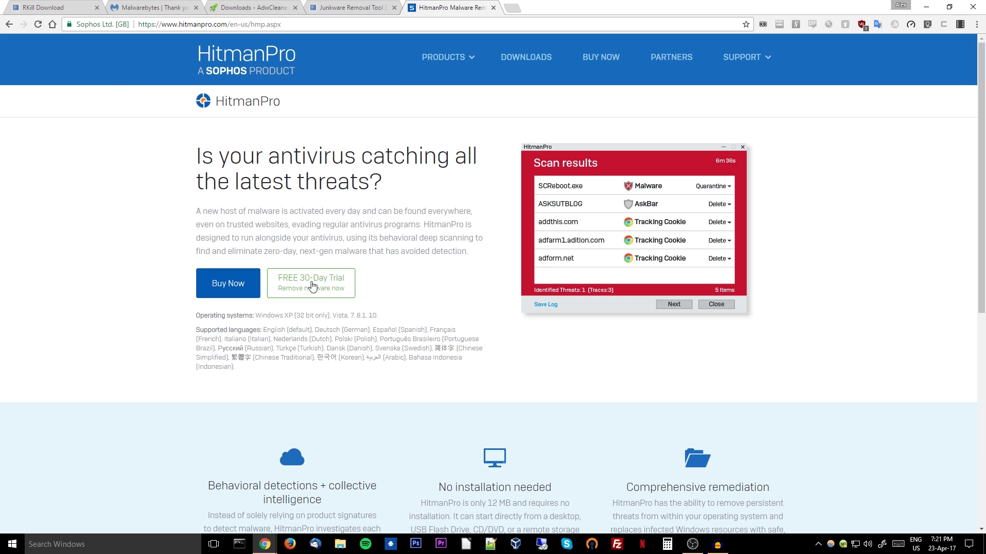
Minimize Chrome, launch HitmanPro 3.7.18 from its desktop shortcut, and advance to the license terms.
click(927, 7)
right_click(21, 270)
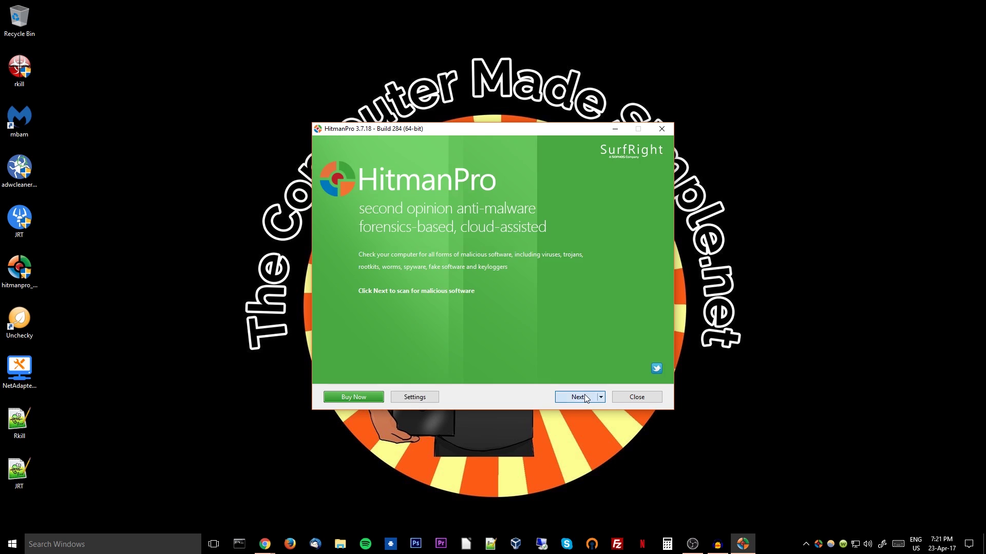
click(580, 397)
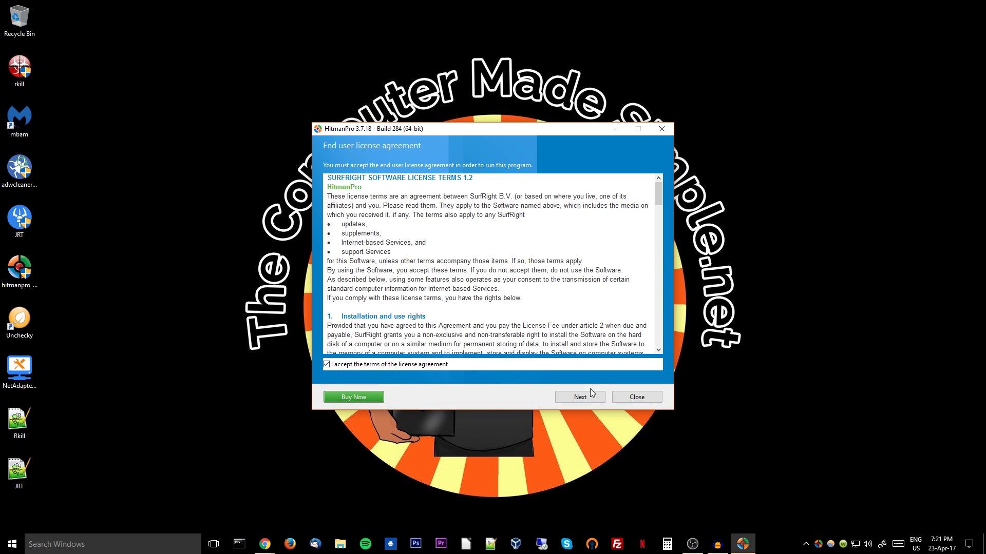
Accept the EULA, choose a one-time scan without e-mail notifications, and start scanning.
click(583, 399)
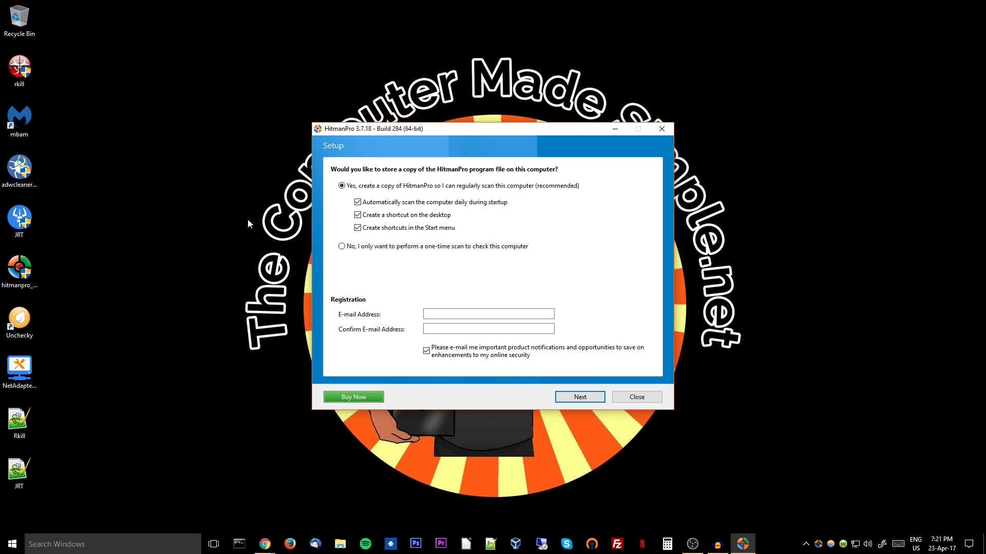
click(342, 249)
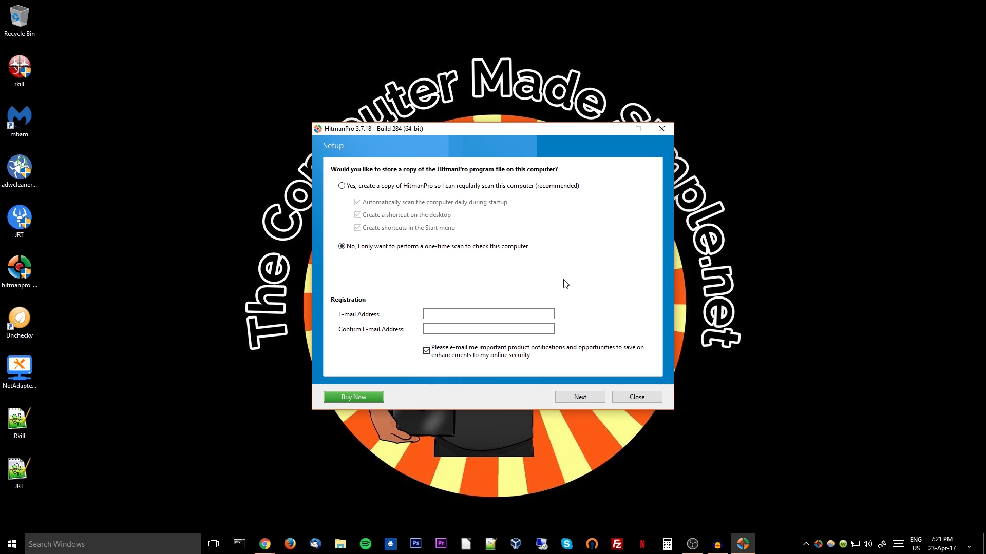
click(427, 351)
click(582, 398)
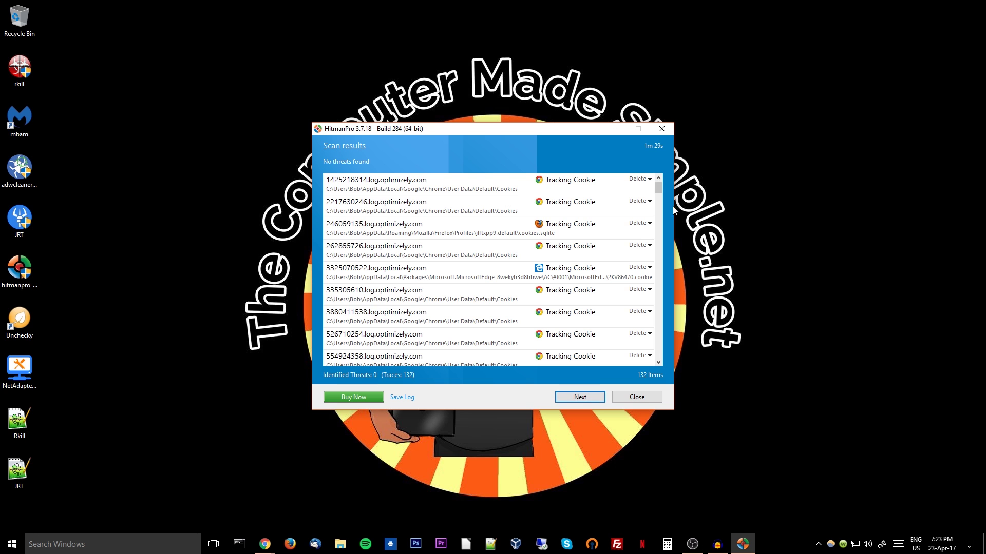
Remove the 132 found traces, review the scan summary, and close HitmanPro.
drag(659, 190, 667, 169)
click(580, 397)
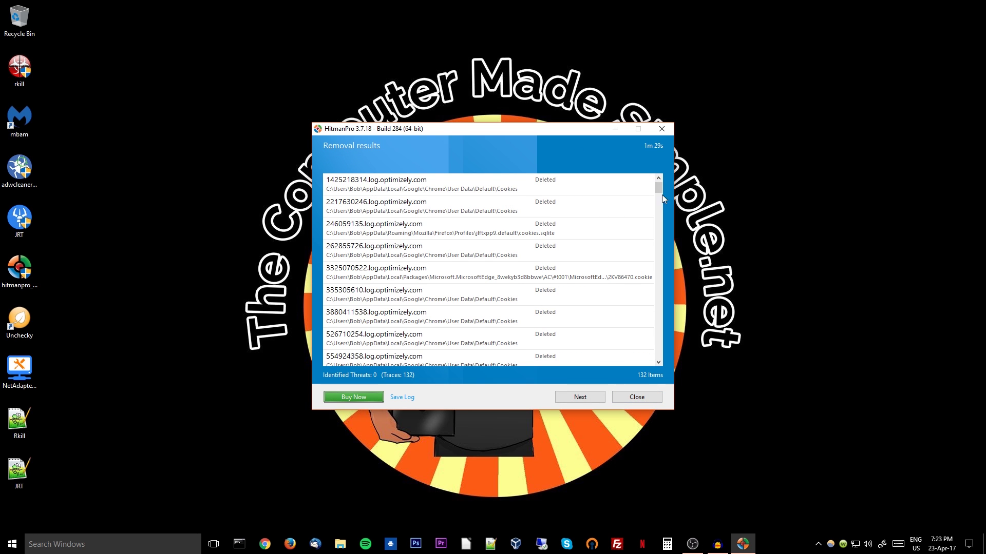
drag(658, 186, 658, 354)
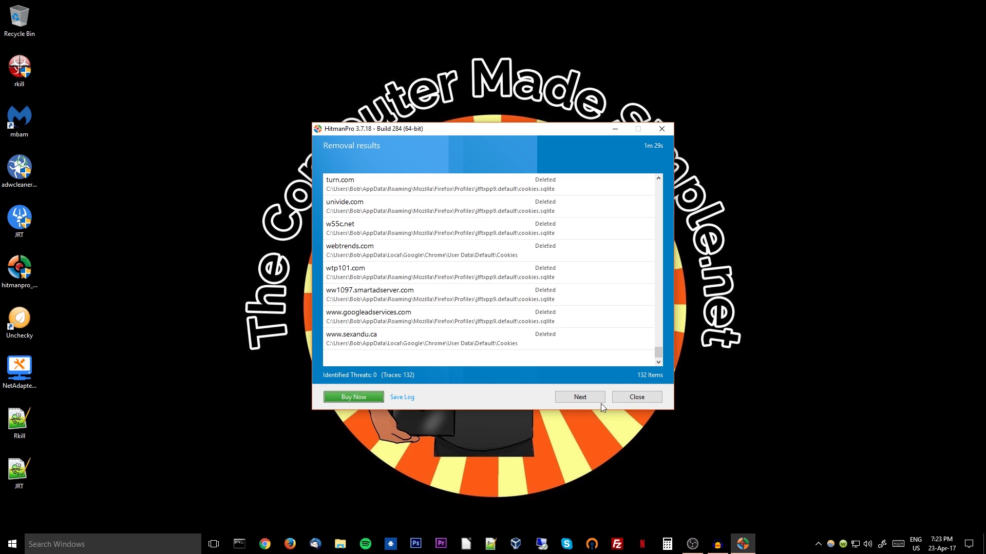
click(582, 396)
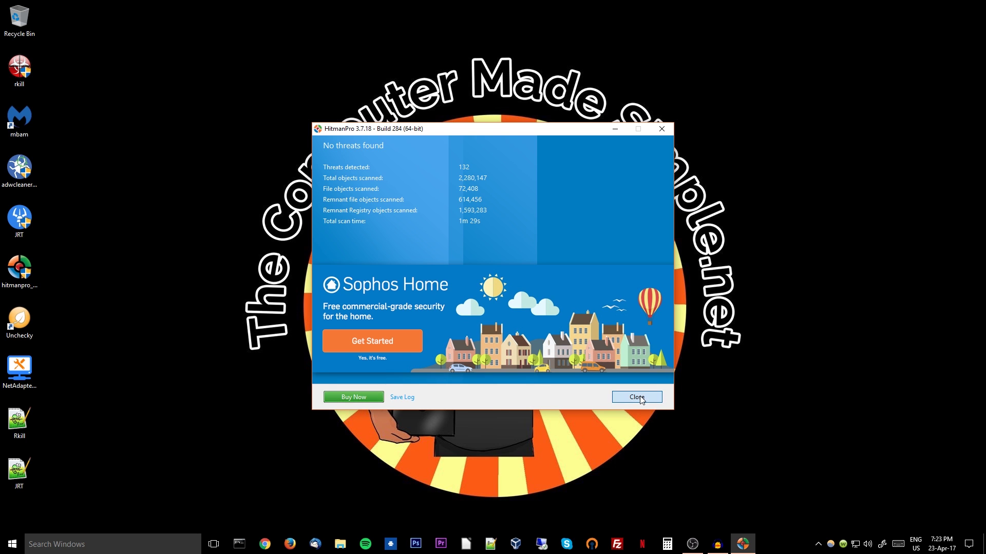
click(637, 397)
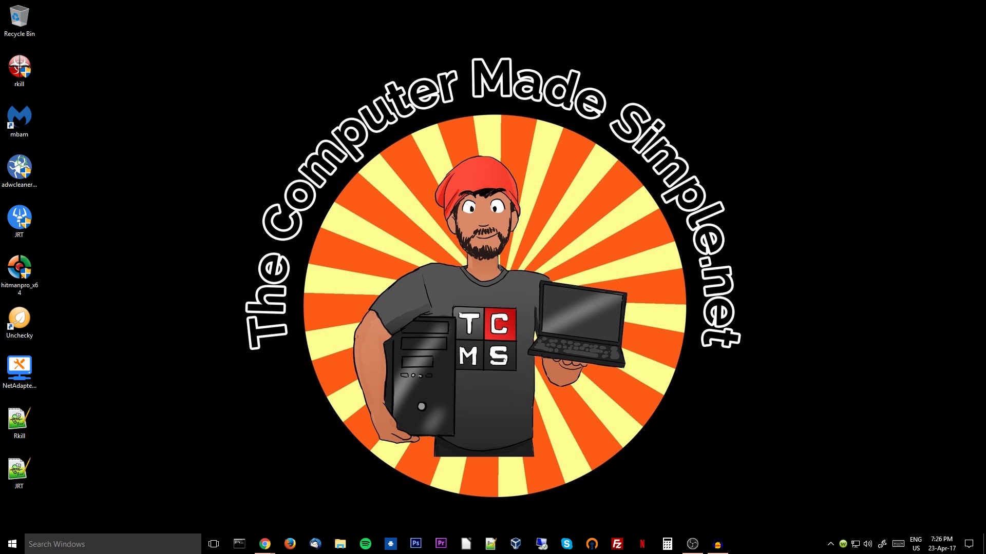
After viewing the NetAdapter download page, run NetAdapter Repair as administrator and tick Clear Hosts File.
click(264, 544)
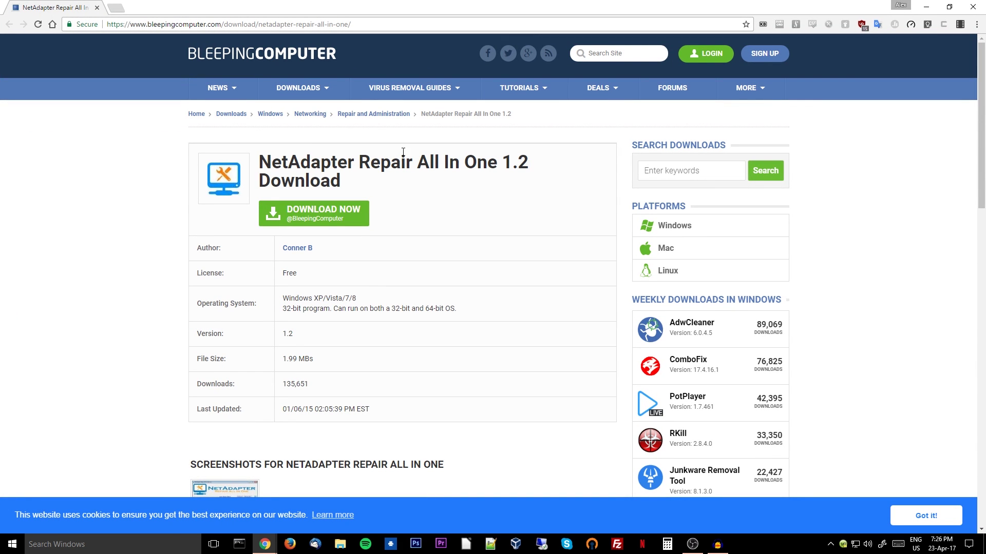
click(930, 7)
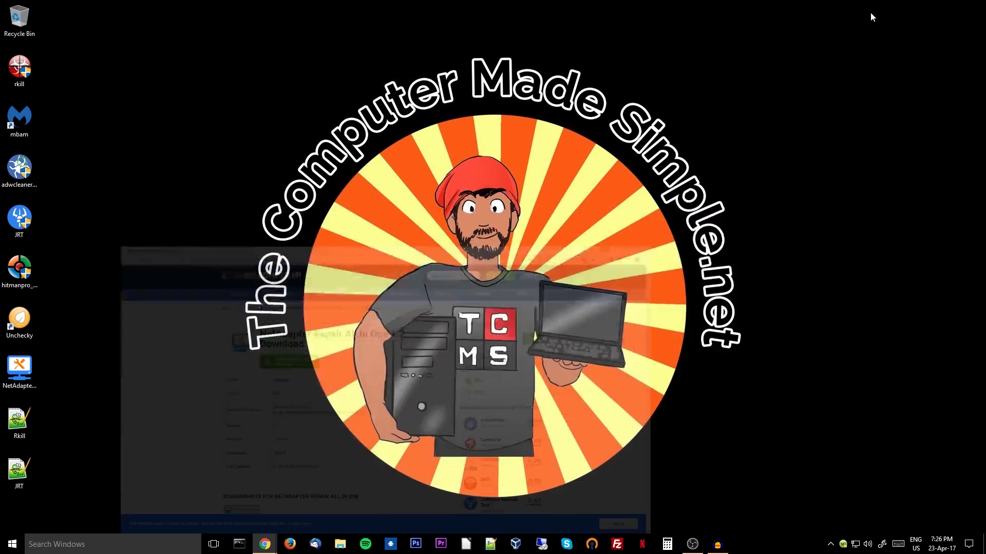
right_click(26, 367)
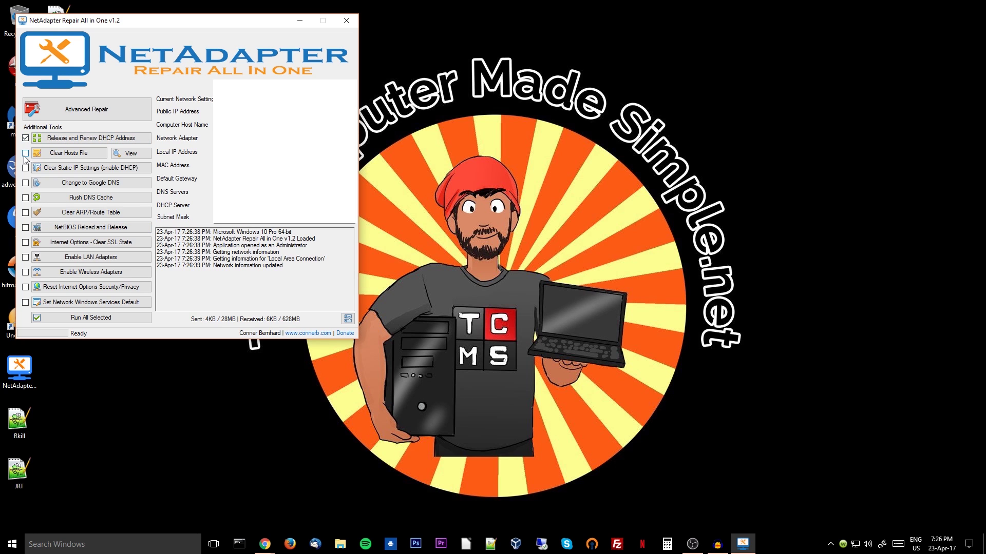
click(25, 153)
Tick Static IP, Google DNS, DNS flush, ARP, NetBIOS, SSL, adapter and Internet Options repairs, then close.
click(25, 168)
click(25, 183)
click(25, 198)
click(25, 212)
click(25, 228)
click(25, 242)
click(25, 257)
click(25, 273)
click(25, 287)
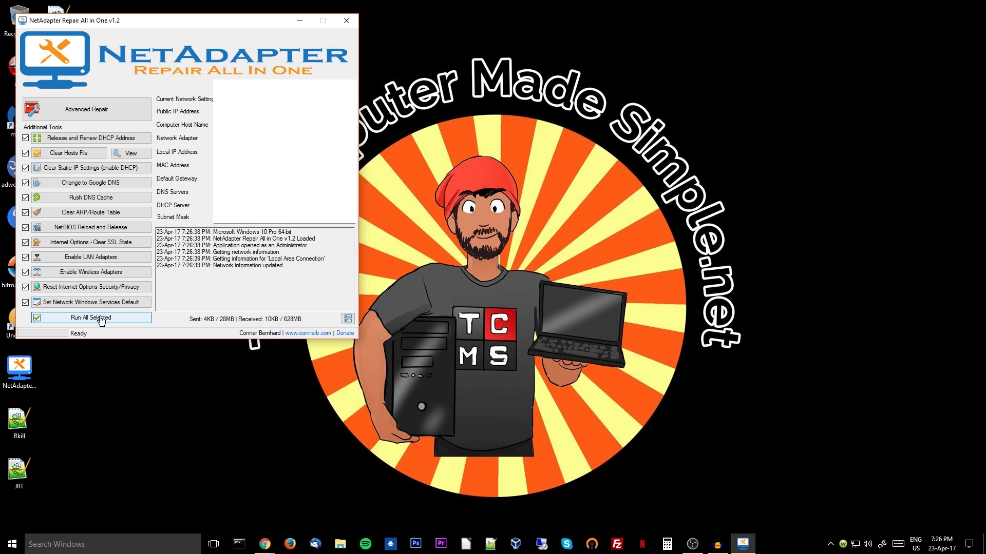
drag(194, 24, 501, 93)
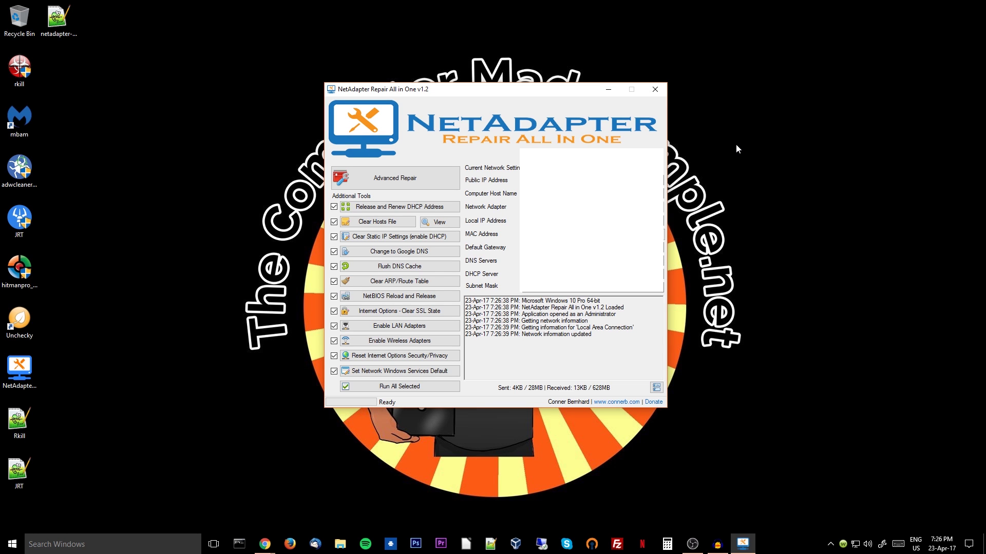
click(655, 89)
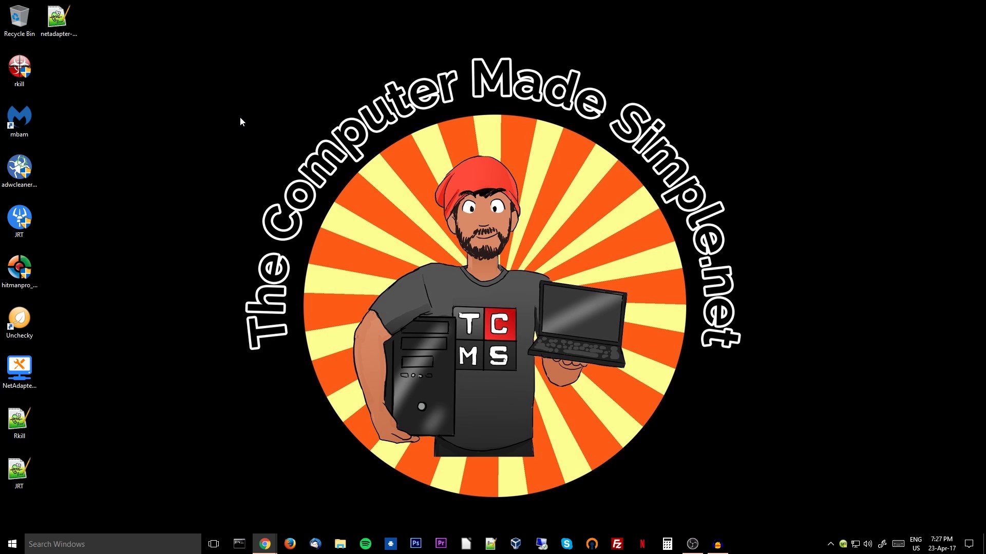
Open Unchecky and browse the unchecky.com page in Chrome.
double_click(20, 317)
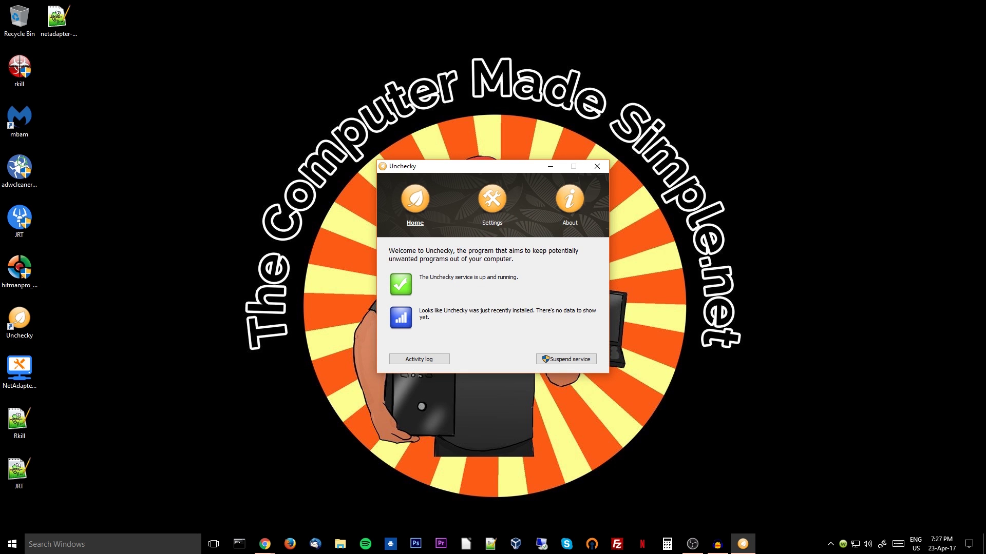
key(alt+Tab)
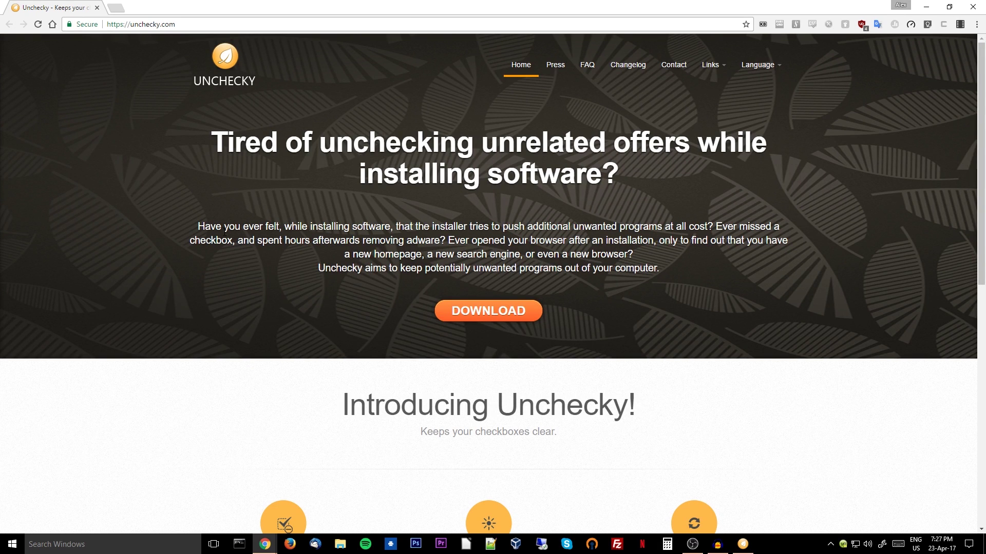
scroll(213, 229, down, 3)
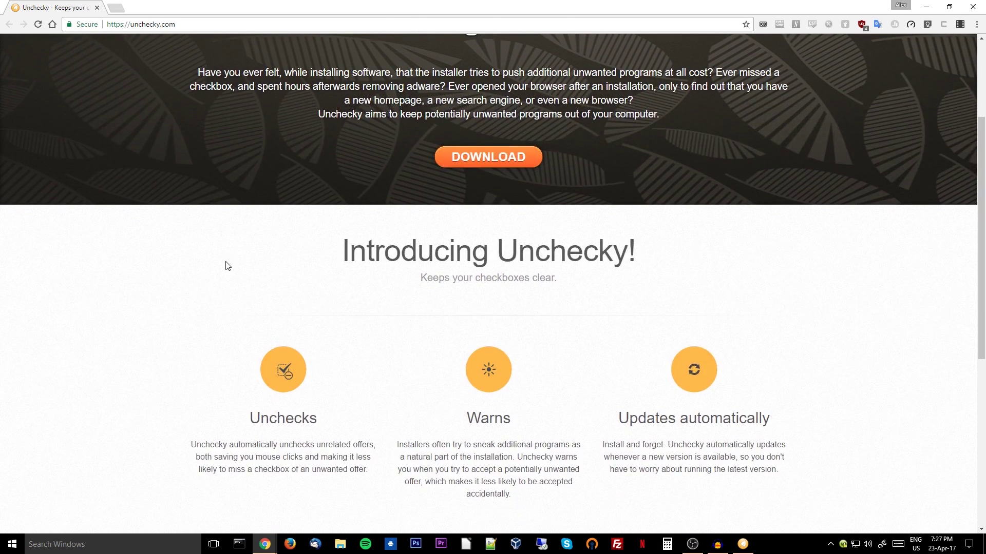
scroll(208, 259, up, 3)
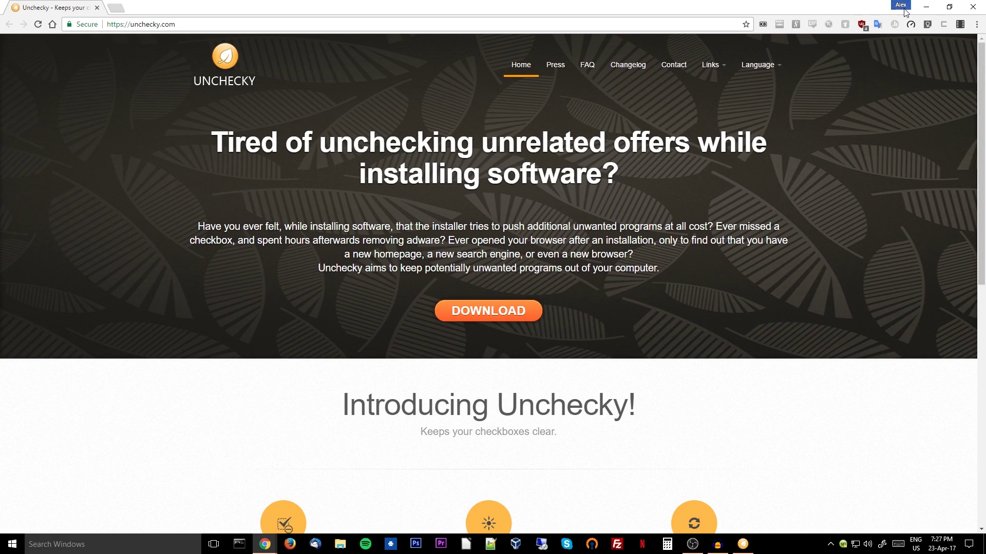
Confirm the Unchecky service is up and running, then close Unchecky.
click(926, 7)
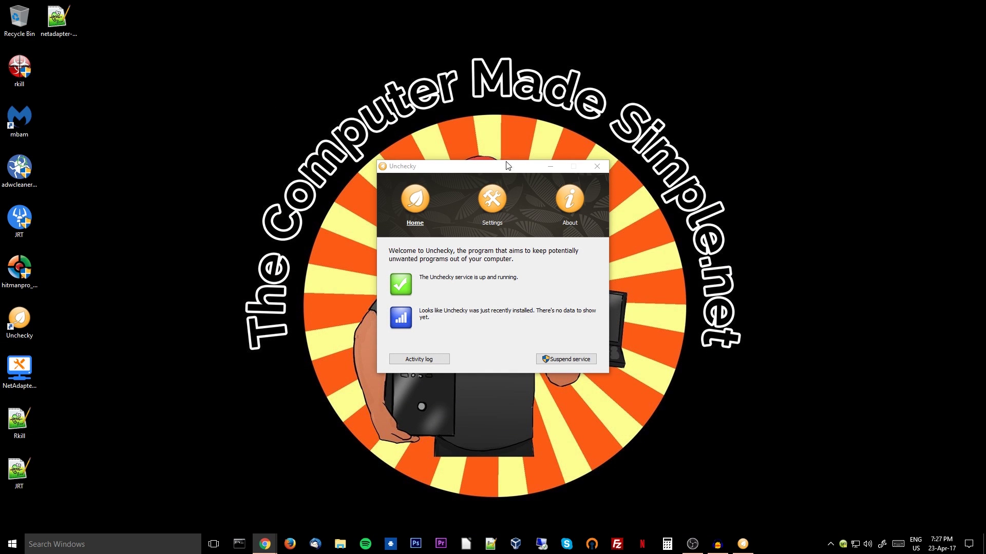
drag(400, 166, 401, 112)
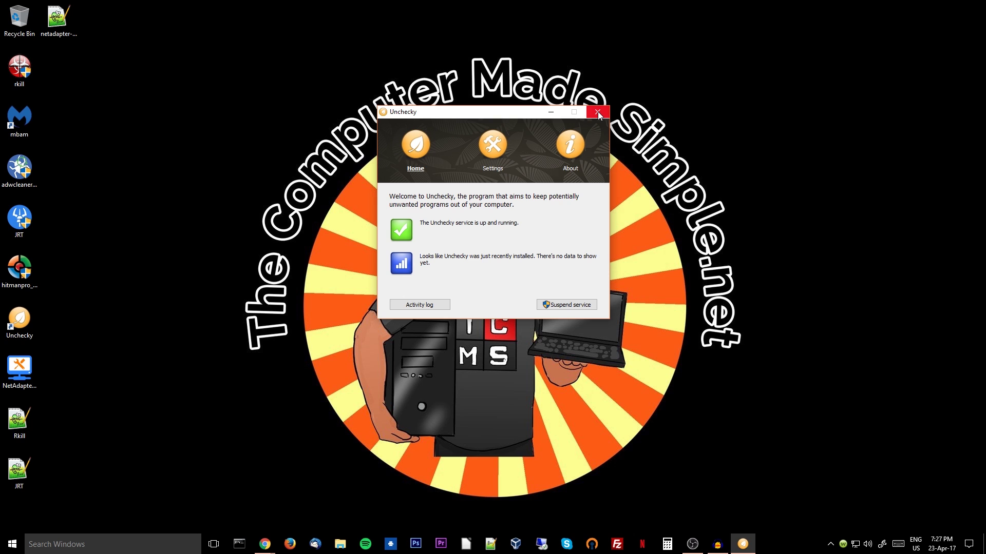
click(598, 112)
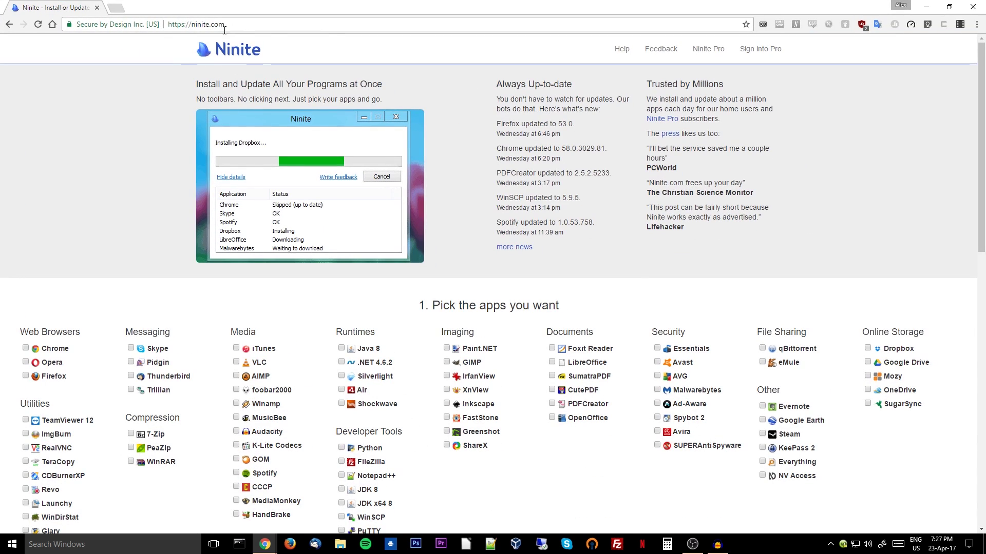
scroll(471, 167, down, 4)
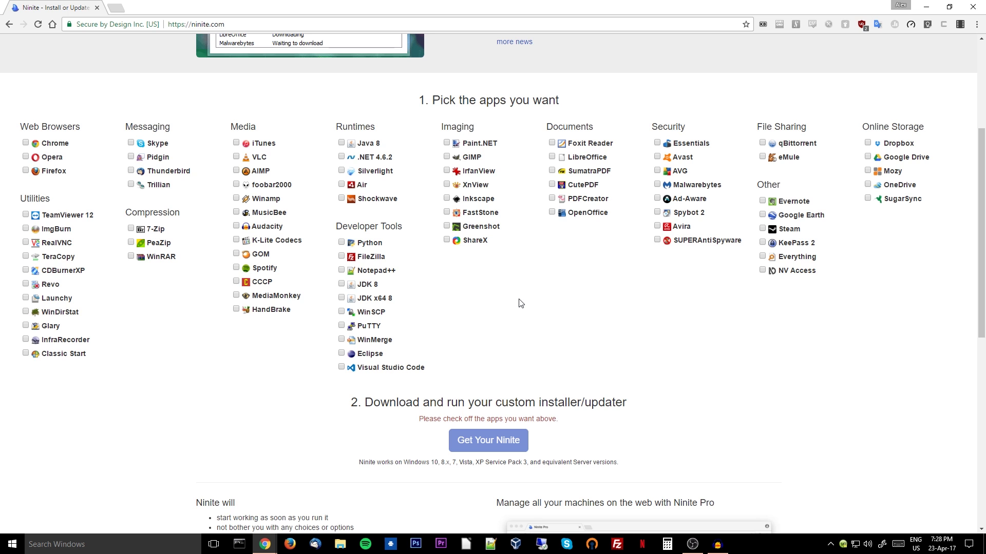
Scroll through the Ninite app-picking page, then minimize Chrome to the desktop.
scroll(519, 303, up, 4)
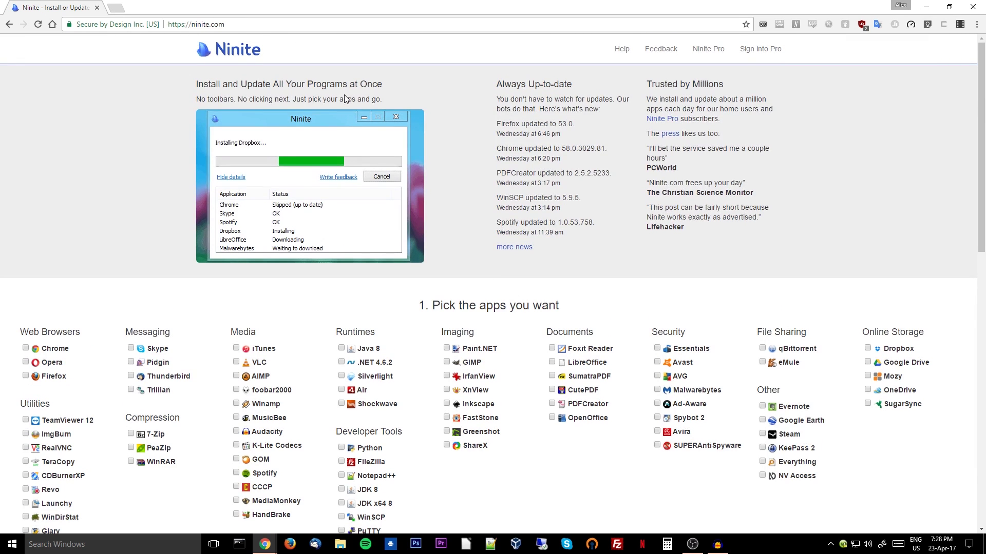
scroll(460, 245, down, 4)
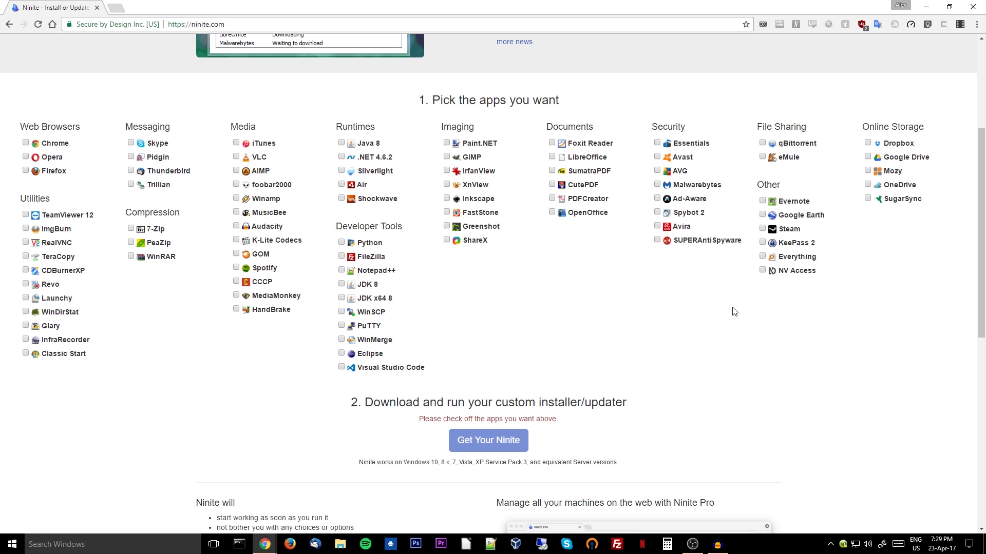
click(925, 7)
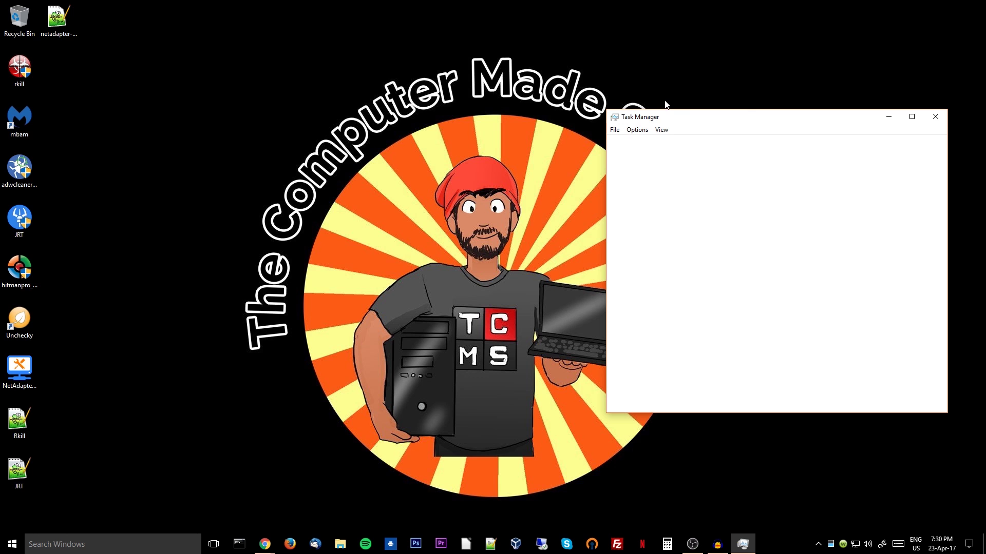
Review which programs are enabled in Task Manager's Startup list, then close Task Manager.
click(731, 143)
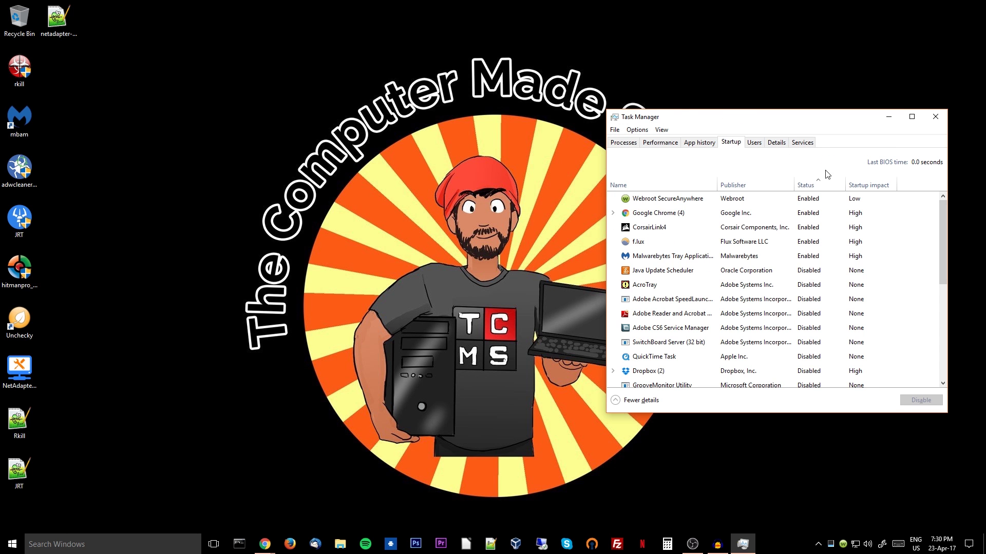
scroll(768, 276, down, 3)
scroll(778, 287, up, 3)
scroll(752, 286, down, 1)
scroll(751, 286, down, 5)
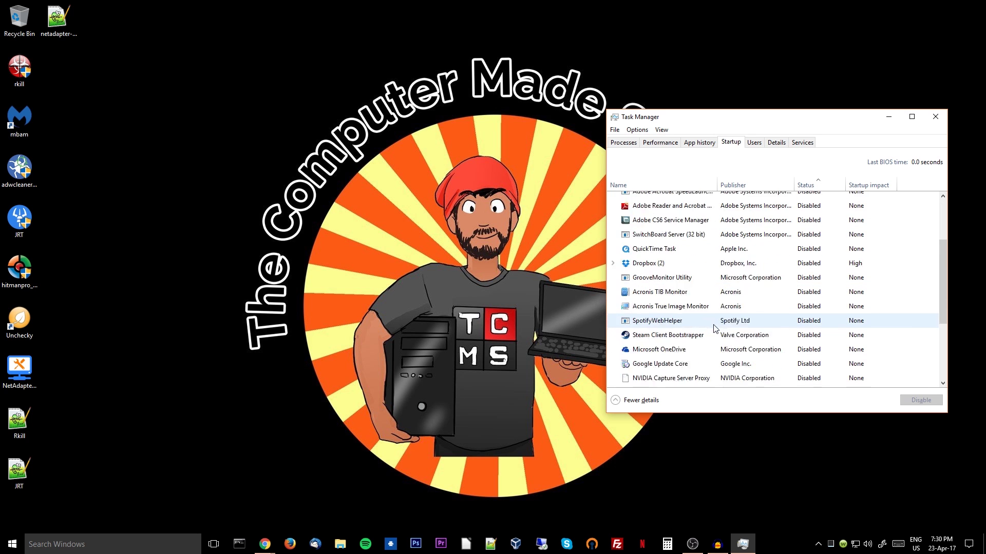
scroll(729, 347, up, 5)
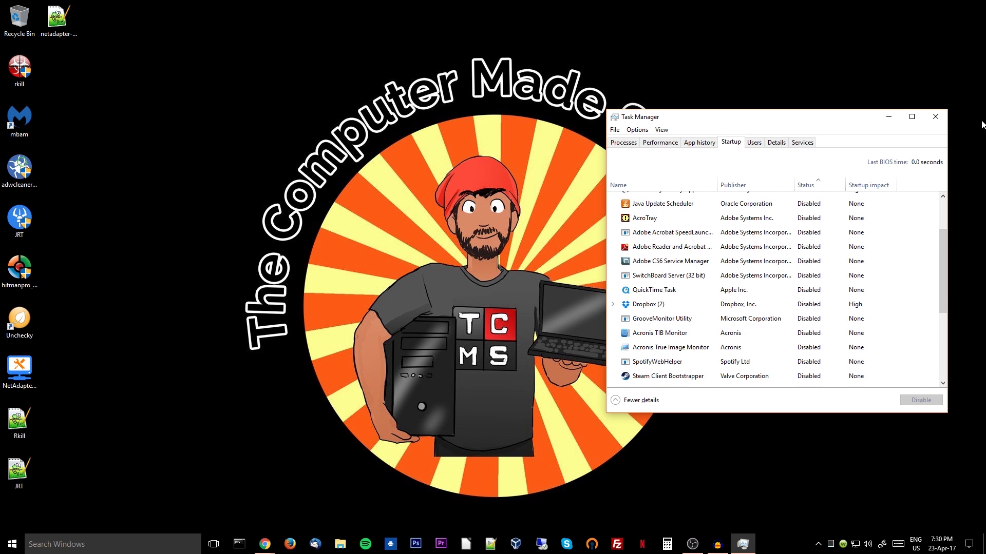
click(936, 116)
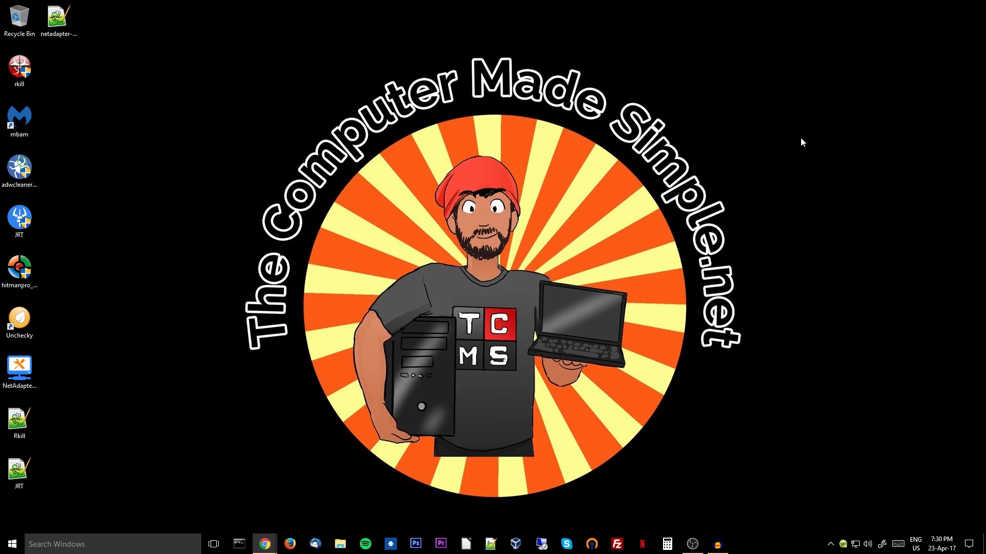